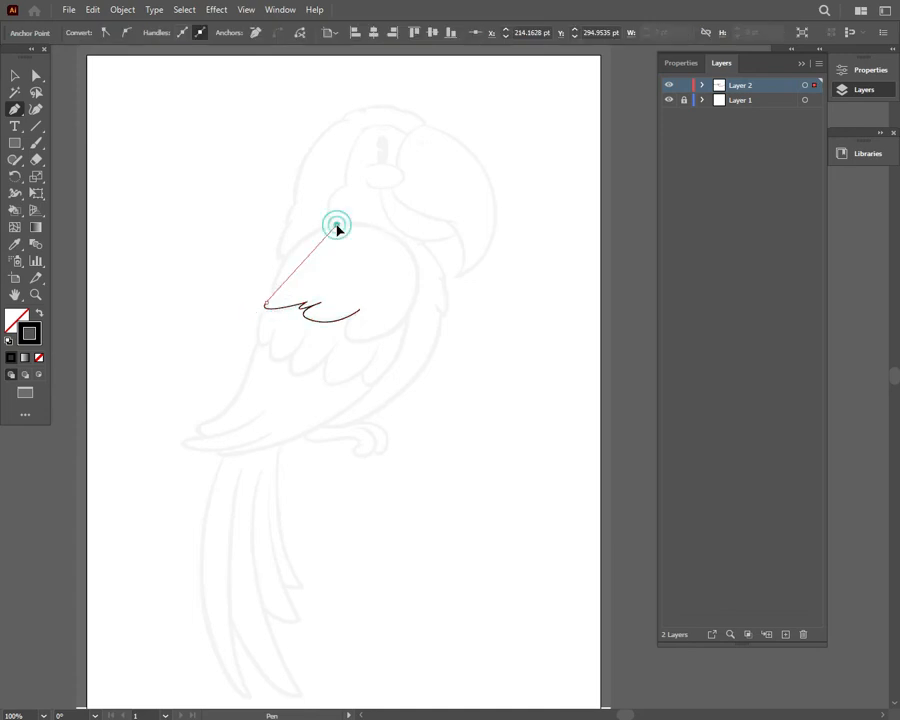
Finish tracing the upper wing outline over the sketch with the Pen tool and close it at the feather notch
{"action": "left_click_drag", "start_coordinate": [413, 261], "coordinate": [389, 331]}
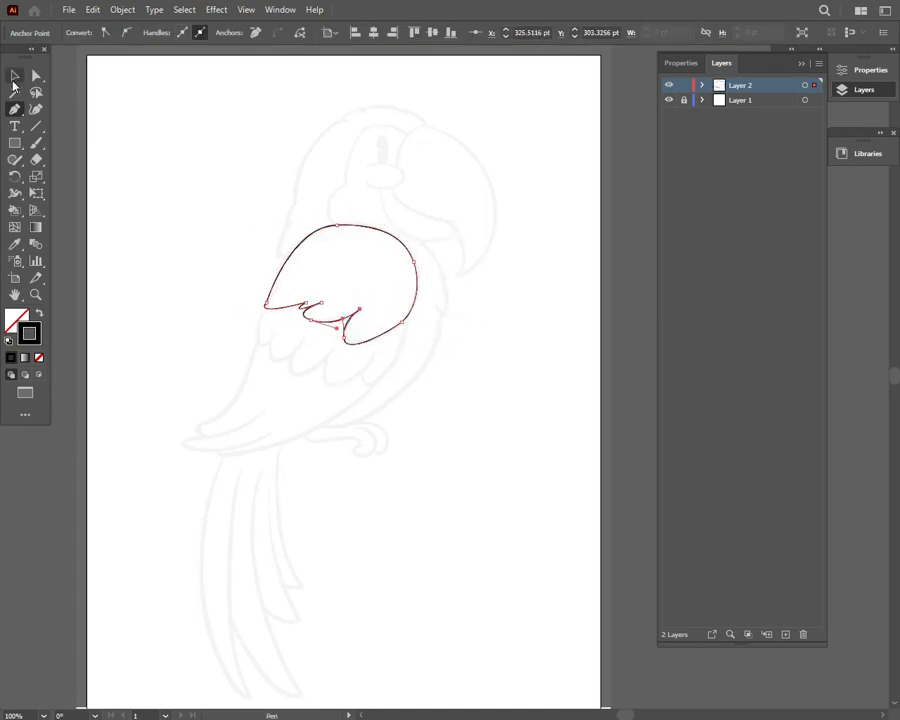
{"action": "left_click", "coordinate": [14, 77]}
{"action": "left_click", "coordinate": [268, 178]}
Trace the scalloped middle row of wing feathers from the upper wing's right edge to its left corner
{"action": "left_click", "coordinate": [407, 319]}
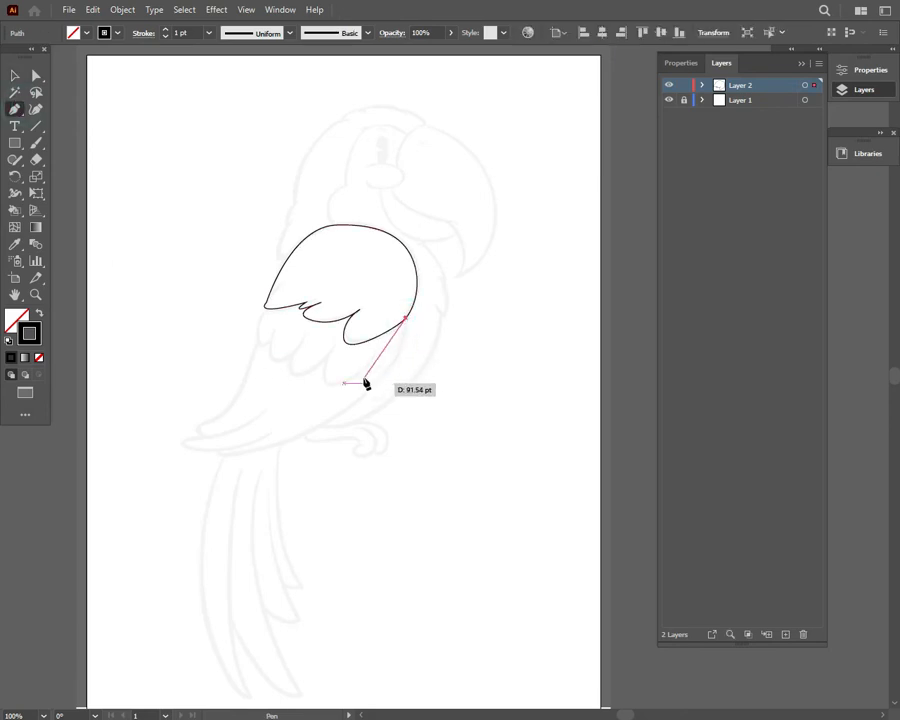
{"action": "left_click_drag", "start_coordinate": [368, 384], "coordinate": [288, 258]}
{"action": "left_click", "coordinate": [336, 344]}
{"action": "left_click", "coordinate": [290, 367]}
{"action": "key", "text": "ctrl+z"}
{"action": "left_click", "coordinate": [336, 344]}
{"action": "left_click", "coordinate": [308, 333]}
{"action": "left_click", "coordinate": [281, 325]}
{"action": "left_click", "coordinate": [267, 308]}
{"action": "key", "text": "ctrl+z"}
{"action": "left_click", "coordinate": [281, 325]}
{"action": "left_click", "coordinate": [148, 141]}
{"action": "key", "text": "ctrl+z"}
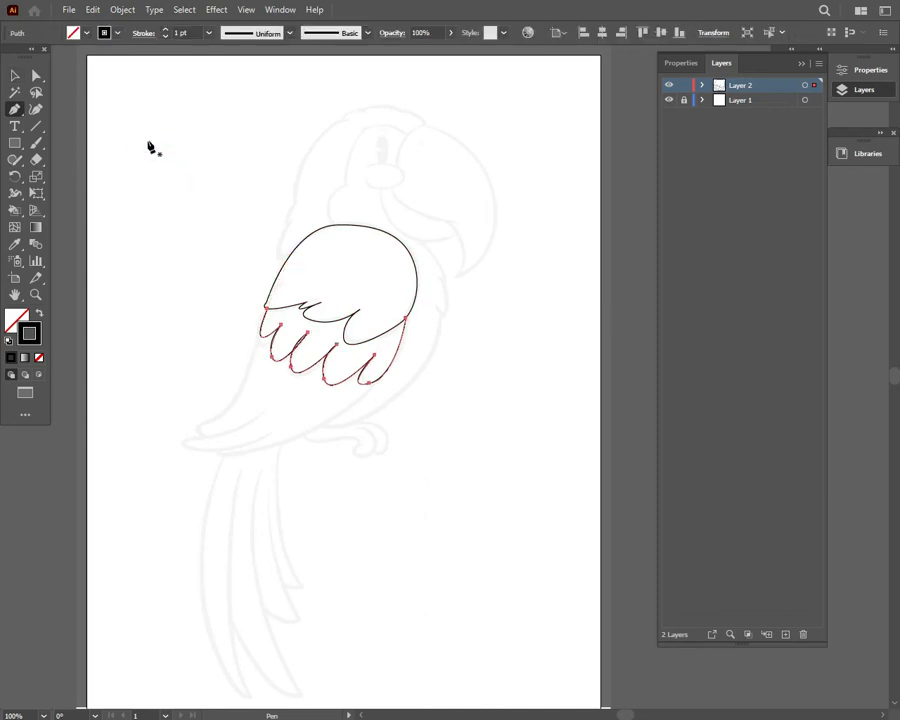
Set the stroke weight of the traced wing outlines to 3 pt
{"action": "left_click", "coordinate": [14, 78]}
{"action": "left_click", "coordinate": [188, 166]}
{"action": "left_click", "coordinate": [385, 389]}
{"action": "left_click", "coordinate": [209, 33]}
{"action": "left_click", "coordinate": [213, 124]}
{"action": "left_click", "coordinate": [211, 161]}
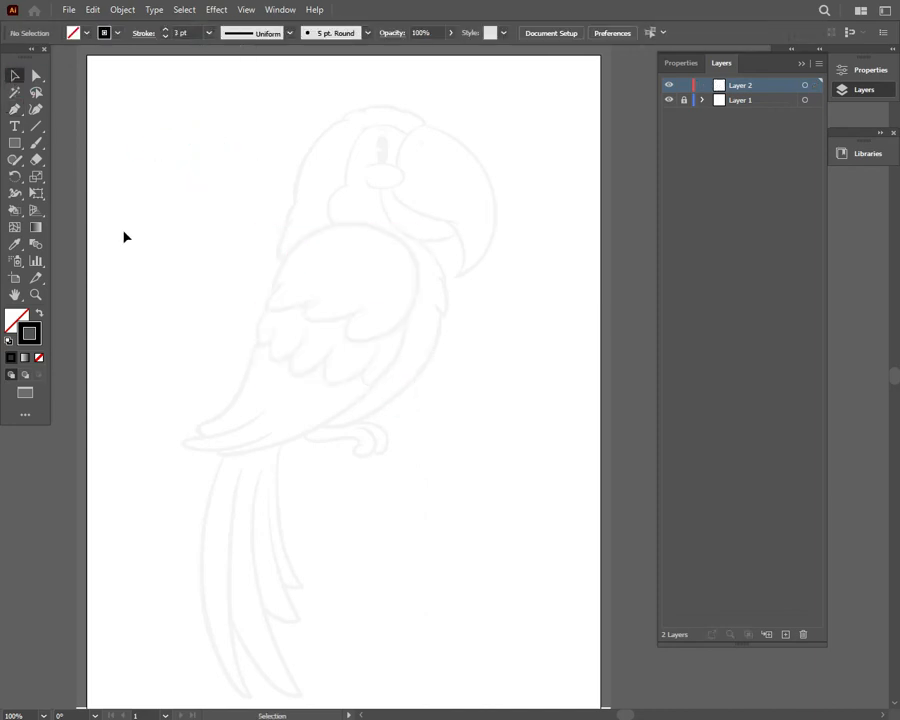
Retrace the rounded upper wing as a closed Pen path, including the feather notches along its lower edge
{"action": "left_click", "coordinate": [14, 109]}
{"action": "mouse_move", "coordinate": [308, 314]}
{"action": "left_mouse_down"}
{"action": "mouse_move", "coordinate": [265, 301]}
{"action": "mouse_move", "coordinate": [314, 314]}
{"action": "left_mouse_up"}
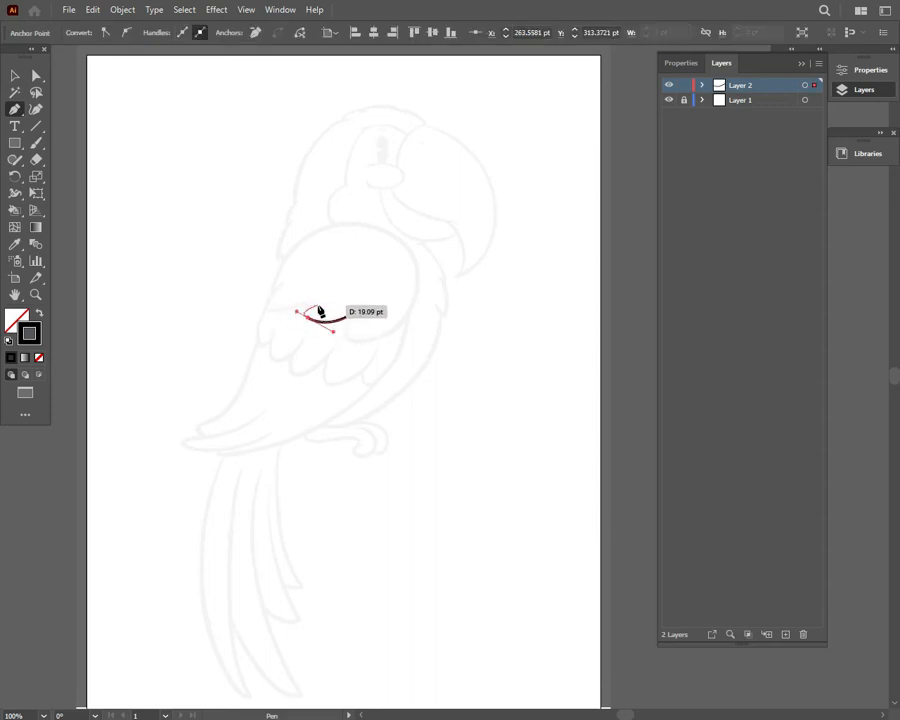
{"action": "left_click_drag", "start_coordinate": [323, 284], "coordinate": [324, 283]}
{"action": "left_click", "coordinate": [304, 301]}
{"action": "left_click_drag", "start_coordinate": [266, 306], "coordinate": [273, 291]}
{"action": "left_click", "coordinate": [306, 238]}
{"action": "left_click_drag", "start_coordinate": [328, 223], "coordinate": [365, 226]}
{"action": "left_click_drag", "start_coordinate": [417, 283], "coordinate": [408, 327]}
{"action": "left_click_drag", "start_coordinate": [354, 341], "coordinate": [320, 339]}
{"action": "left_click", "coordinate": [360, 308]}
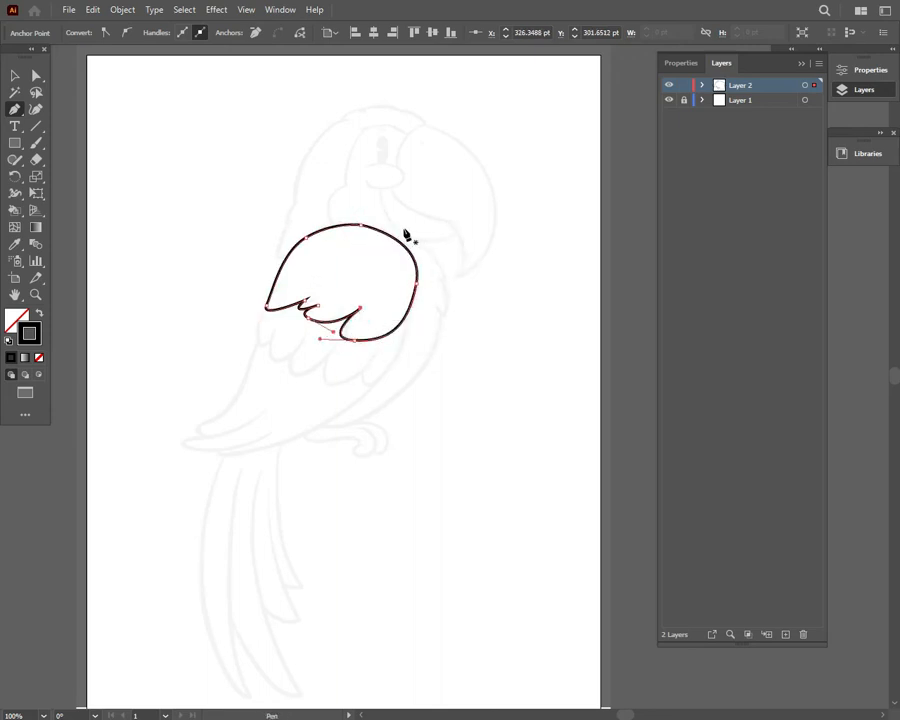
Set the upper wing outline's stroke weight to 2 pt
{"action": "key", "text": "v"}
{"action": "left_click_drag", "start_coordinate": [194, 128], "coordinate": [310, 255]}
{"action": "left_click", "coordinate": [209, 33]}
{"action": "left_click", "coordinate": [234, 112]}
{"action": "left_click", "coordinate": [248, 143]}
Trace the scalloped middle row of wing feathers from the upper wing's right edge to its left corner, then deselect the path
{"action": "key", "text": "p"}
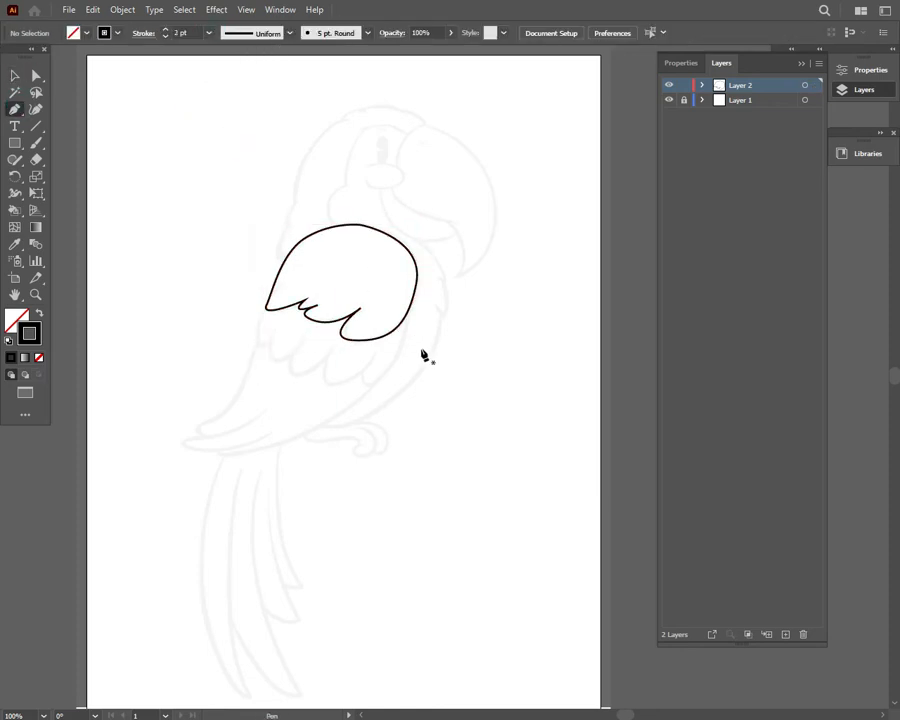
{"action": "left_click_drag", "start_coordinate": [402, 322], "coordinate": [325, 350]}
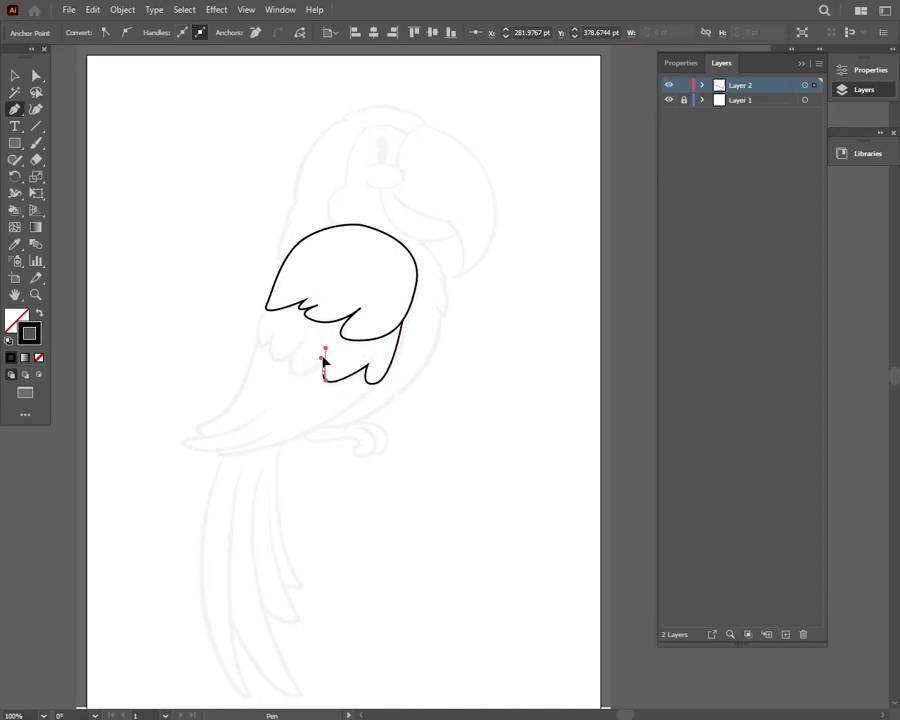
{"action": "left_click", "coordinate": [322, 371]}
{"action": "left_click", "coordinate": [326, 353]}
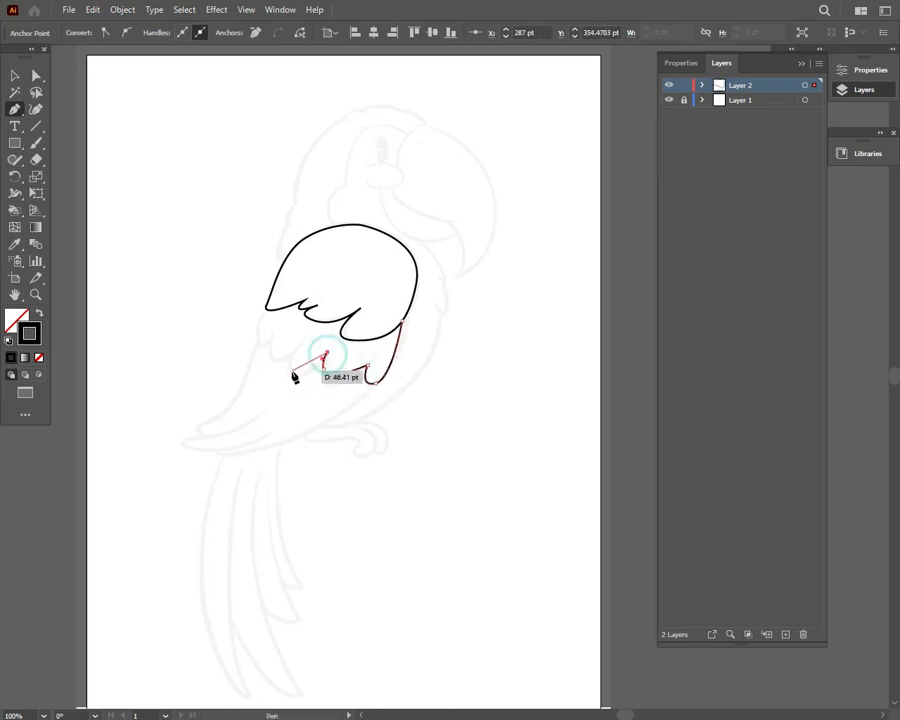
{"action": "left_click_drag", "start_coordinate": [290, 368], "coordinate": [270, 347]}
{"action": "left_click_drag", "start_coordinate": [267, 369], "coordinate": [259, 336]}
{"action": "left_click_drag", "start_coordinate": [266, 306], "coordinate": [268, 312]}
{"action": "key", "text": "v"}
{"action": "left_click", "coordinate": [168, 138]}
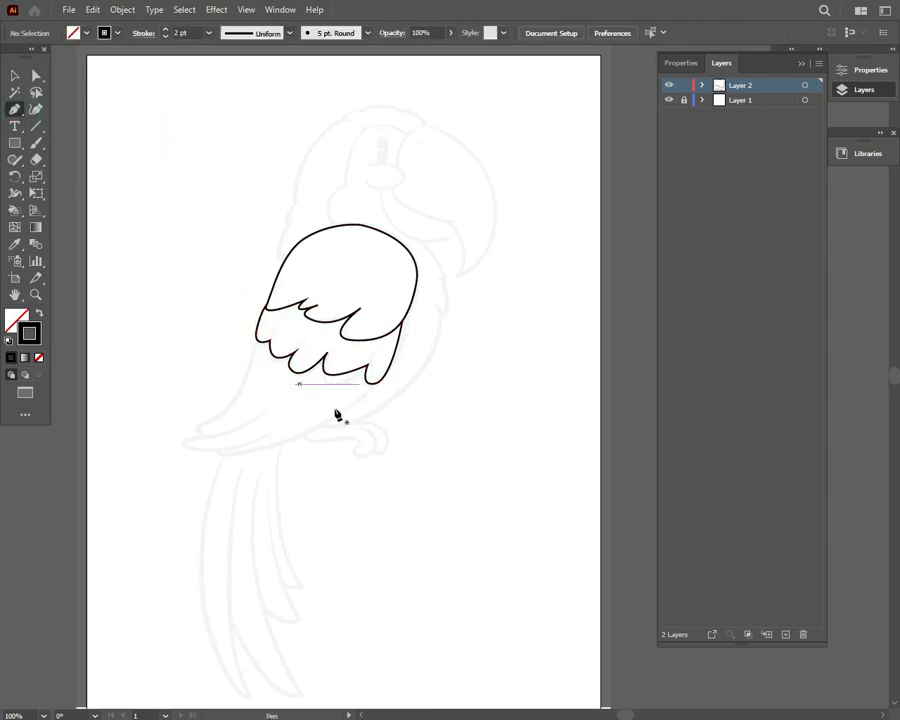
Trace the long lower wing feathers with their pointed tips, ending at the left edge of the middle feather row
{"action": "left_click_drag", "start_coordinate": [366, 388], "coordinate": [343, 387]}
{"action": "left_click_drag", "start_coordinate": [219, 458], "coordinate": [169, 428]}
{"action": "left_click", "coordinate": [246, 426]}
{"action": "mouse_move", "coordinate": [243, 391]}
{"action": "left_mouse_down"}
{"action": "mouse_move", "coordinate": [251, 381]}
{"action": "mouse_move", "coordinate": [247, 397]}
{"action": "left_mouse_up"}
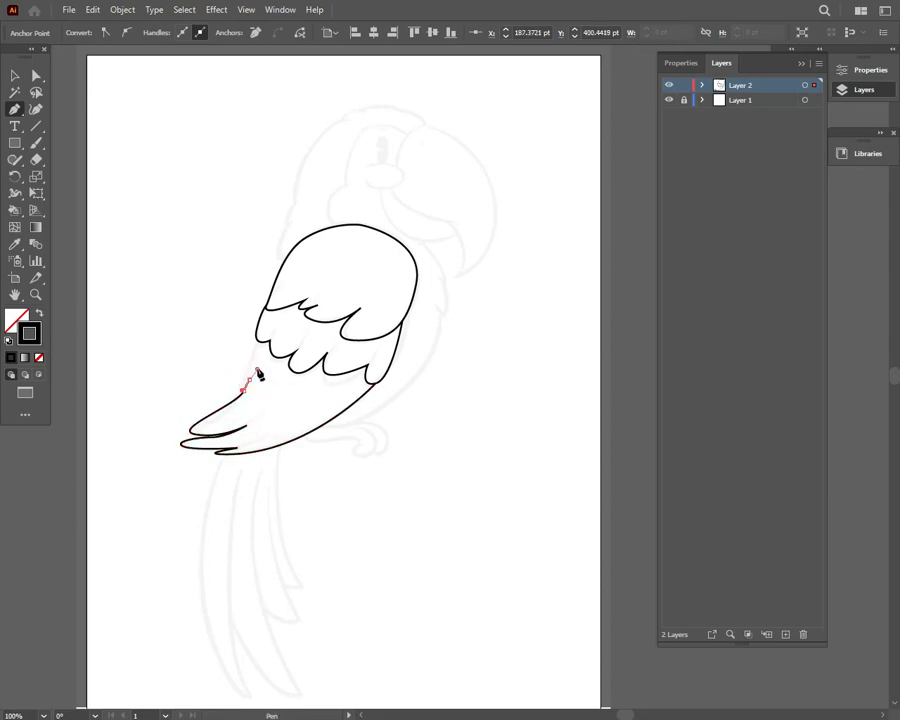
{"action": "left_click", "coordinate": [249, 380]}
{"action": "left_click_drag", "start_coordinate": [249, 380], "coordinate": [256, 358]}
{"action": "key", "text": "Delete"}
{"action": "left_click_drag", "start_coordinate": [187, 435], "coordinate": [242, 391]}
{"action": "left_click", "coordinate": [261, 345]}
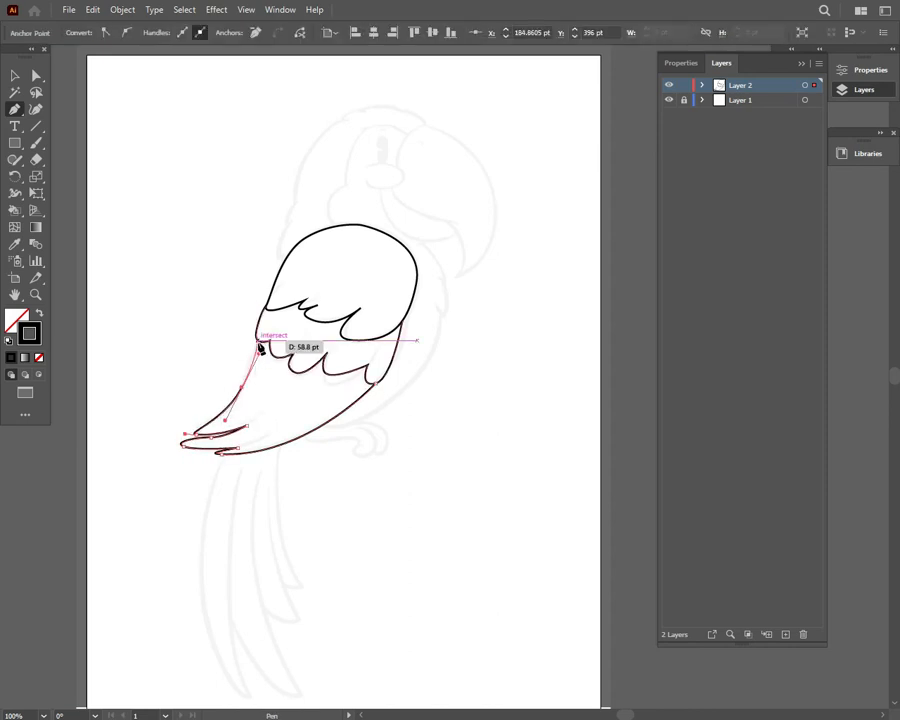
{"action": "key", "text": "v"}
{"action": "left_click", "coordinate": [108, 122]}
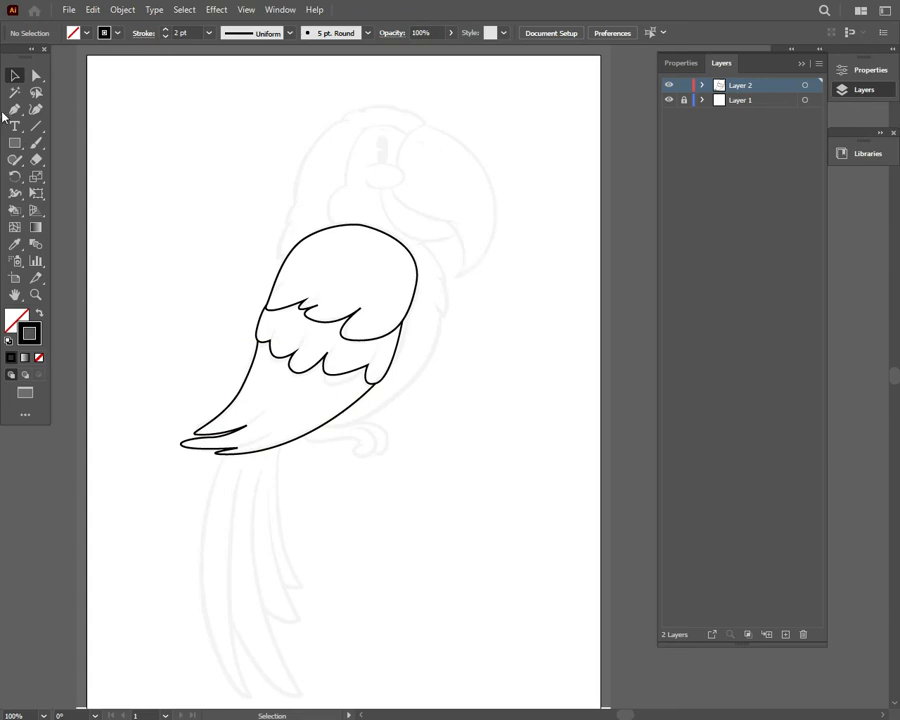
Trace the belly, chest feathers, throat and face patch as one path from the lower wing edge to the top of the wing
{"action": "key", "text": "p"}
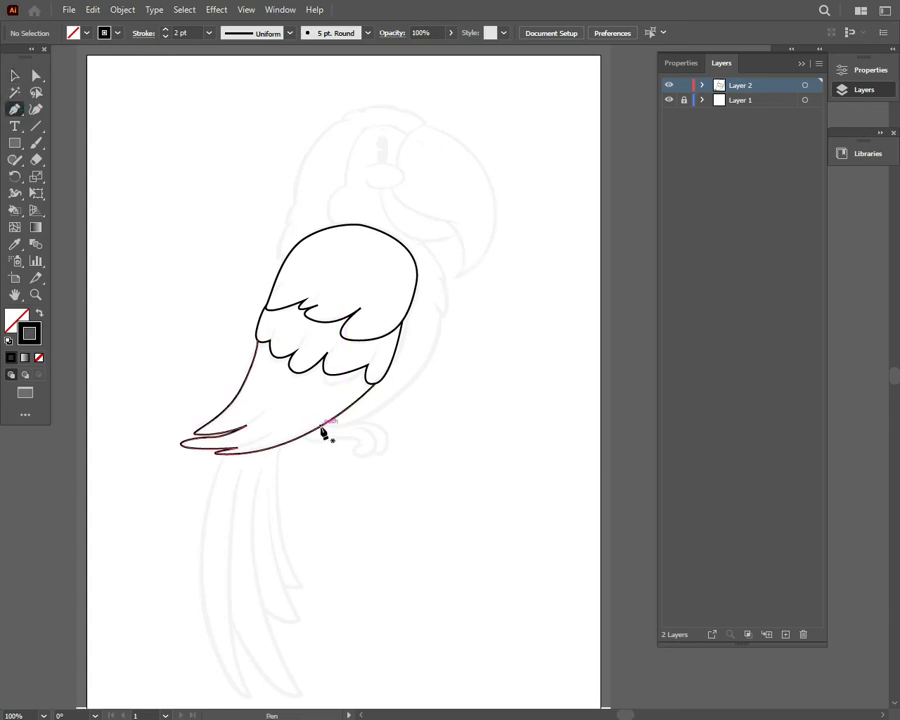
{"action": "left_click", "coordinate": [324, 424]}
{"action": "left_click_drag", "start_coordinate": [412, 383], "coordinate": [345, 153]}
{"action": "left_click", "coordinate": [417, 238]}
{"action": "left_click", "coordinate": [380, 189]}
{"action": "left_click", "coordinate": [396, 165]}
{"action": "left_click", "coordinate": [399, 143]}
{"action": "left_click", "coordinate": [347, 185]}
{"action": "left_click_drag", "start_coordinate": [334, 226], "coordinate": [350, 262]}
{"action": "left_click", "coordinate": [14, 75]}
{"action": "left_click", "coordinate": [125, 110]}
Trace the upper beak from the top of the face patch around the hooked tip and back to the cheek
{"action": "left_click", "coordinate": [16, 110]}
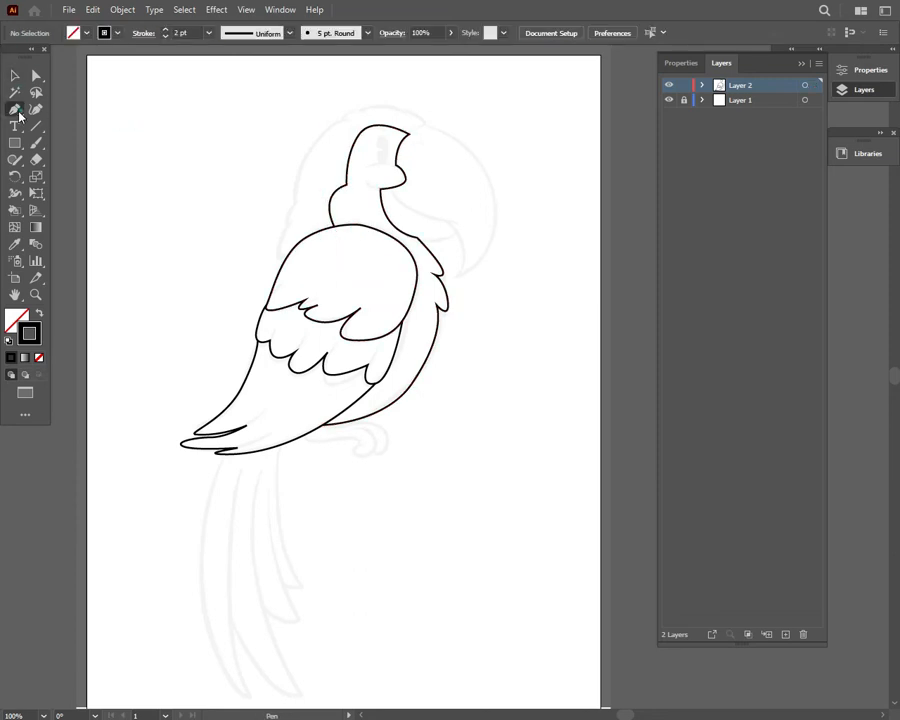
{"action": "left_click", "coordinate": [409, 134]}
{"action": "left_click_drag", "start_coordinate": [428, 125], "coordinate": [439, 125]}
{"action": "left_click_drag", "start_coordinate": [456, 275], "coordinate": [354, 365]}
{"action": "left_click", "coordinate": [457, 275]}
{"action": "left_click_drag", "start_coordinate": [448, 221], "coordinate": [396, 193]}
{"action": "left_click", "coordinate": [390, 187]}
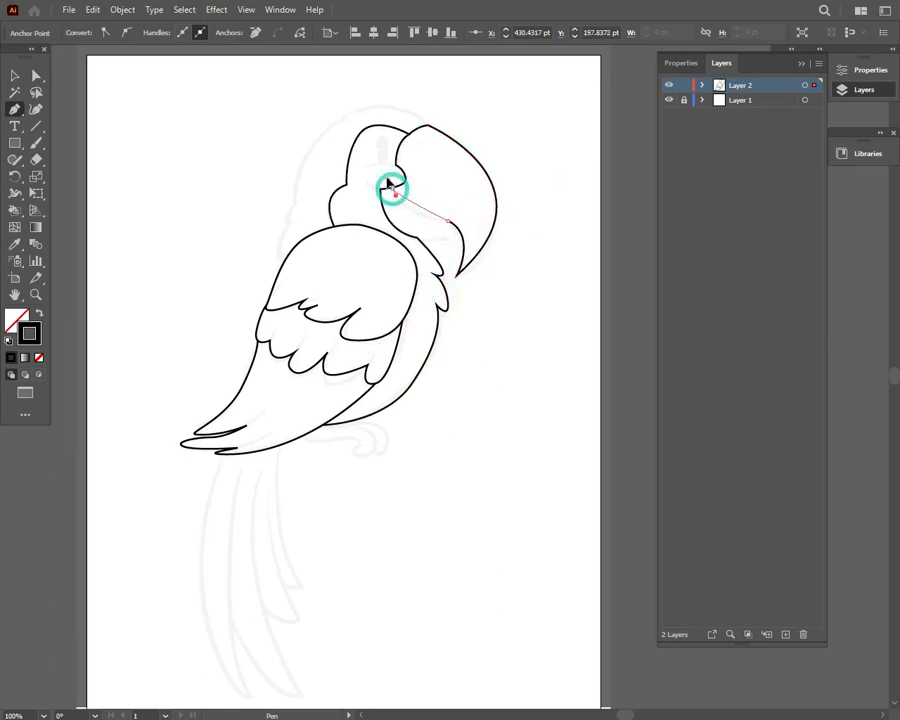
{"action": "left_click", "coordinate": [14, 75]}
{"action": "left_click", "coordinate": [120, 115]}
Trace the lower beak's curve from the throat to the underside of the upper beak
{"action": "left_click", "coordinate": [14, 109]}
{"action": "left_click", "coordinate": [417, 238]}
{"action": "left_click_drag", "start_coordinate": [458, 229], "coordinate": [471, 215]}
{"action": "left_click", "coordinate": [14, 75]}
{"action": "left_click", "coordinate": [196, 133]}
Trace the back of the head from the top of the beak down through the neck feathers to the wing
{"action": "key", "text": "p"}
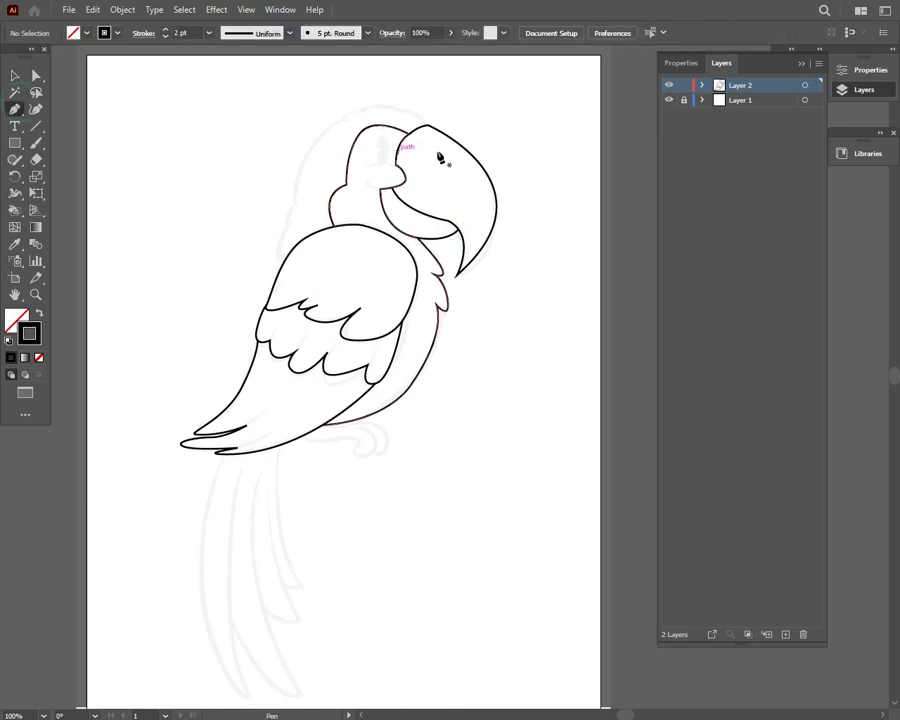
{"action": "left_click", "coordinate": [428, 125]}
{"action": "left_click_drag", "start_coordinate": [342, 120], "coordinate": [297, 275]}
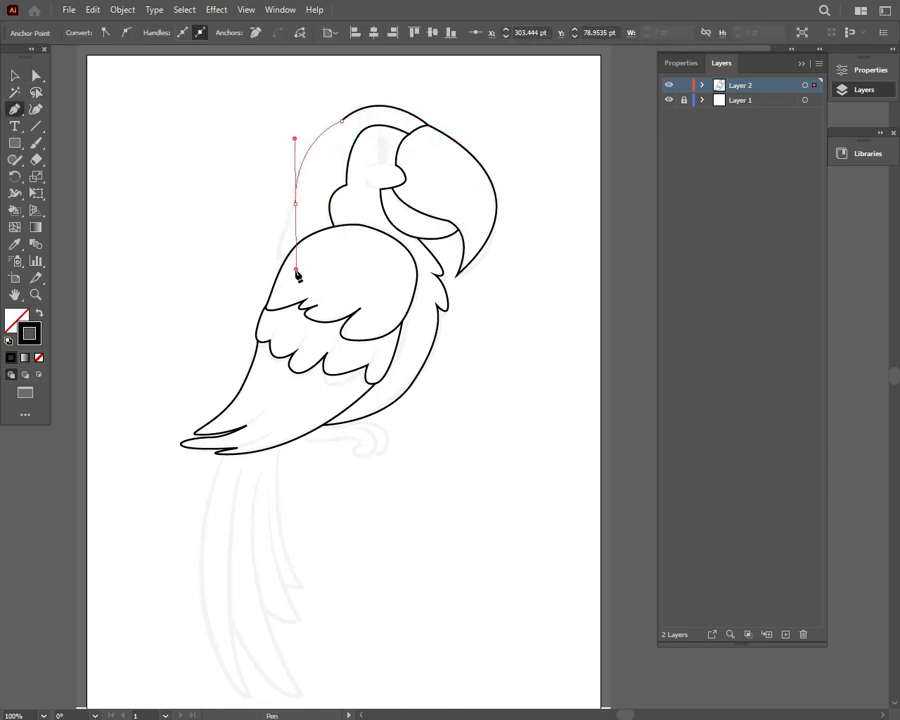
{"action": "left_click_drag", "start_coordinate": [290, 225], "coordinate": [294, 261]}
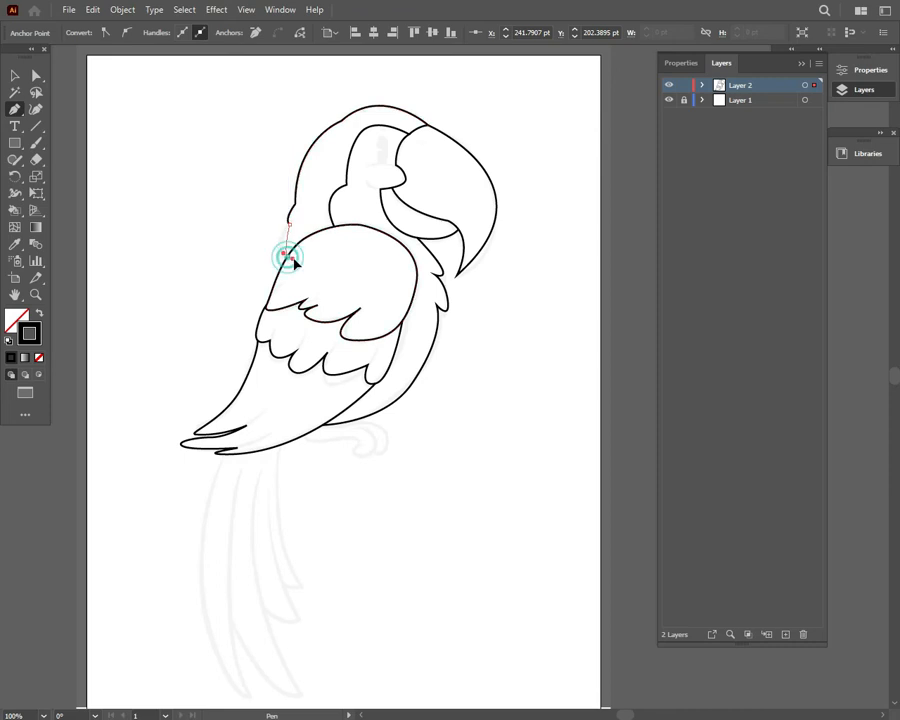
{"action": "left_click", "coordinate": [12, 76]}
{"action": "left_click", "coordinate": [545, 327]}
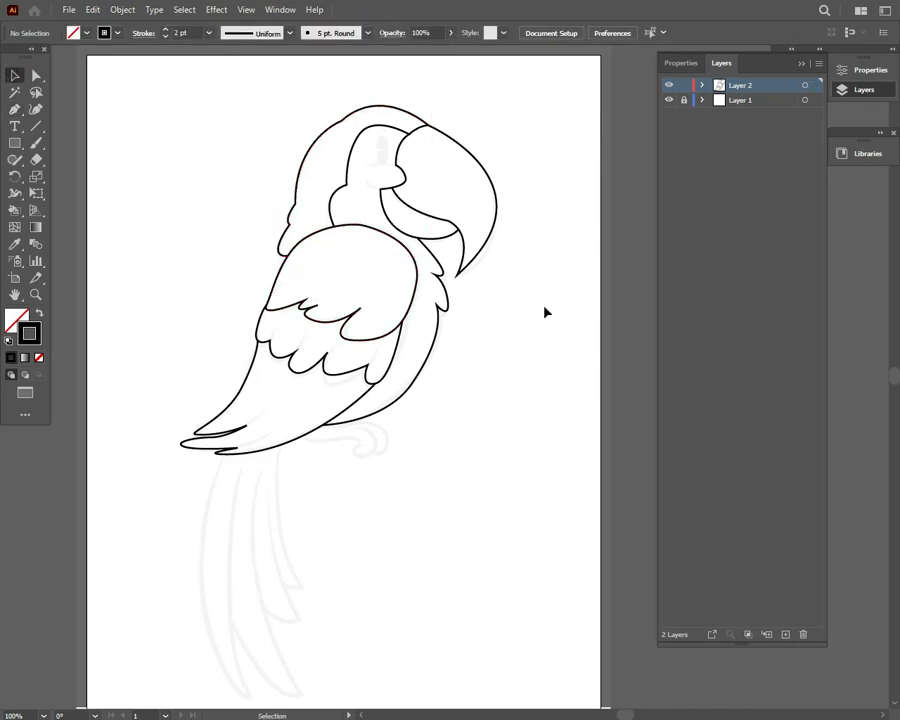
Trace the foot below the belly with its two curled toes as separate paths
{"action": "left_click", "coordinate": [304, 436]}
{"action": "left_click_drag", "start_coordinate": [330, 441], "coordinate": [367, 443]}
{"action": "left_click", "coordinate": [325, 424]}
{"action": "left_click", "coordinate": [14, 76]}
{"action": "left_click", "coordinate": [144, 158]}
{"action": "left_click", "coordinate": [15, 109]}
{"action": "left_click", "coordinate": [352, 420]}
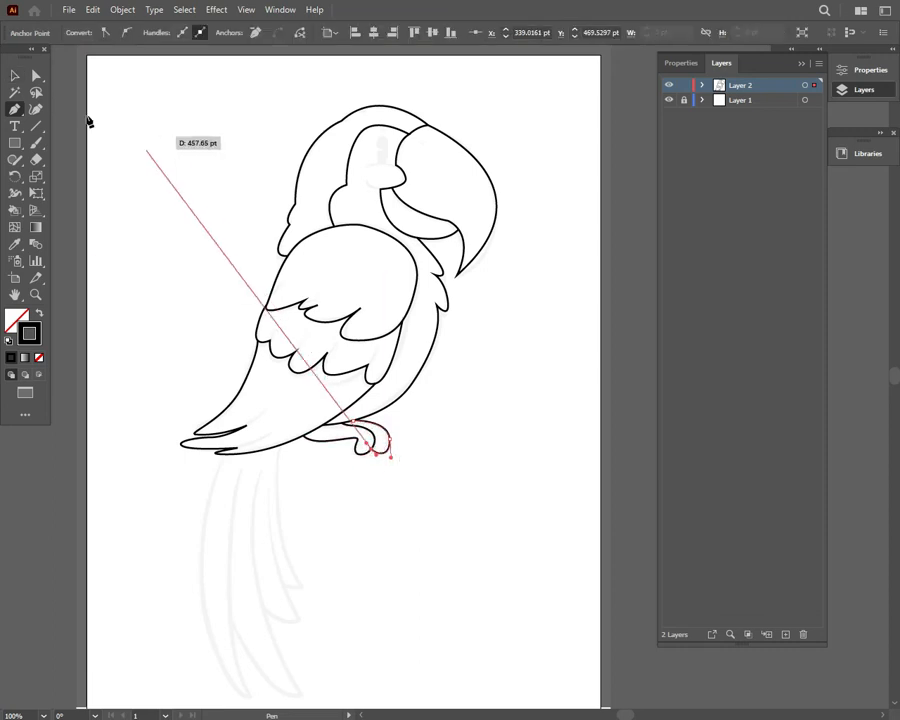
{"action": "left_click", "coordinate": [14, 76]}
{"action": "left_click", "coordinate": [124, 282]}
Trace the outer outline of the long tail feathers from the lower wing around each pointed tip and back up
{"action": "left_click", "coordinate": [15, 109]}
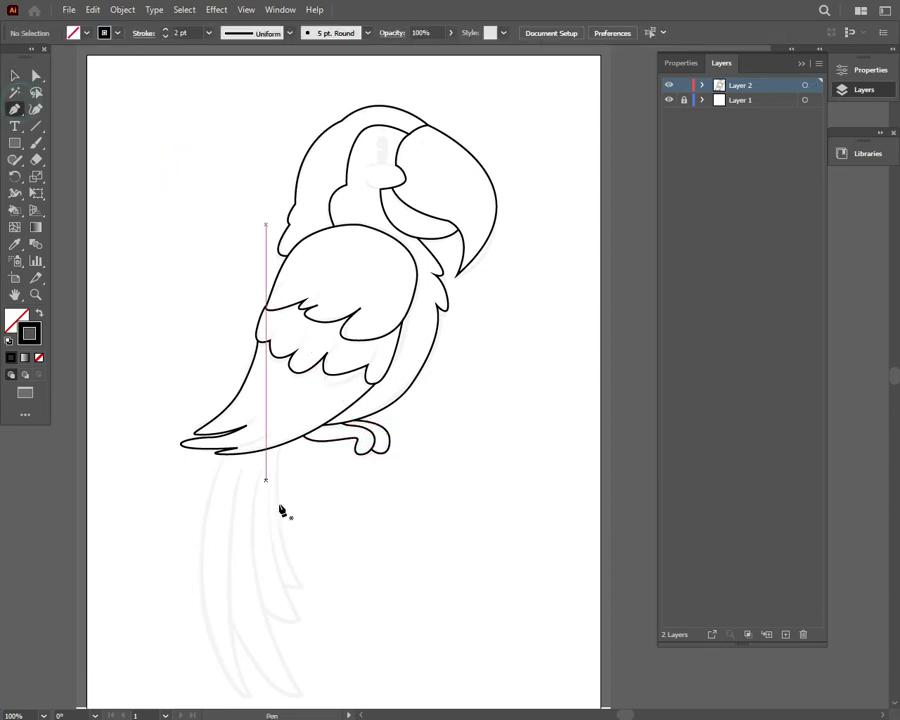
{"action": "left_click", "coordinate": [225, 455]}
{"action": "left_click_drag", "start_coordinate": [203, 603], "coordinate": [231, 567]}
{"action": "left_click", "coordinate": [247, 698]}
{"action": "left_click", "coordinate": [228, 610]}
{"action": "mouse_move", "coordinate": [298, 697]}
{"action": "left_mouse_down"}
{"action": "mouse_move", "coordinate": [338, 706]}
{"action": "mouse_move", "coordinate": [305, 700]}
{"action": "left_mouse_up"}
{"action": "left_click_drag", "start_coordinate": [261, 606], "coordinate": [259, 582]}
{"action": "left_click", "coordinate": [261, 606]}
{"action": "mouse_move", "coordinate": [298, 621]}
{"action": "left_mouse_down"}
{"action": "mouse_move", "coordinate": [330, 622]}
{"action": "mouse_move", "coordinate": [312, 622]}
{"action": "left_mouse_up"}
{"action": "mouse_move", "coordinate": [283, 584]}
{"action": "left_mouse_down"}
{"action": "mouse_move", "coordinate": [274, 558]}
{"action": "mouse_move", "coordinate": [290, 569]}
{"action": "left_mouse_up"}
{"action": "left_click", "coordinate": [283, 584]}
{"action": "left_click_drag", "start_coordinate": [278, 446], "coordinate": [283, 393]}
{"action": "left_click", "coordinate": [14, 76]}
{"action": "left_click", "coordinate": [174, 142]}
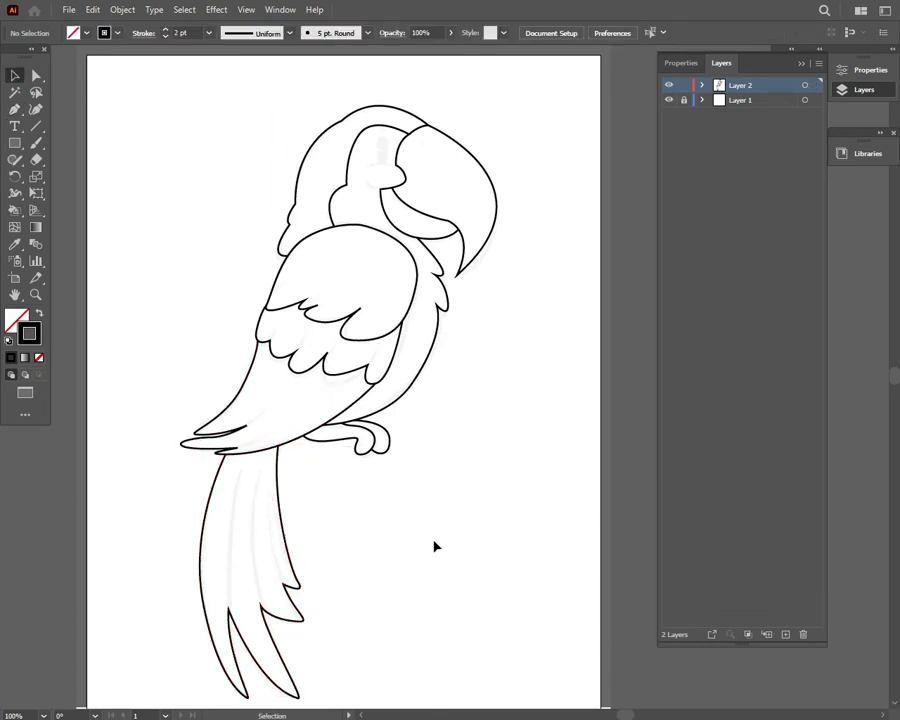
Duplicate Layer 2, keeping the copy beneath the original, and lock the copy
{"action": "left_click", "coordinate": [758, 100]}
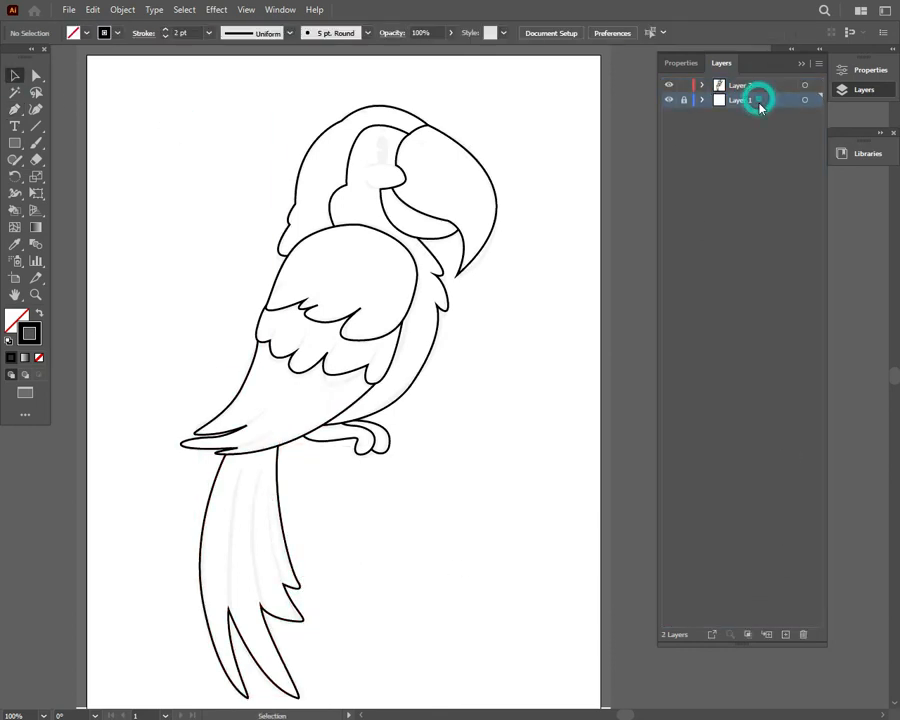
{"action": "left_click", "coordinate": [703, 86]}
{"action": "mouse_move", "coordinate": [758, 100]}
{"action": "left_mouse_down"}
{"action": "mouse_move", "coordinate": [771, 80]}
{"action": "mouse_move", "coordinate": [761, 107]}
{"action": "left_mouse_up"}
{"action": "left_click", "coordinate": [702, 100]}
{"action": "left_click", "coordinate": [683, 85]}
{"action": "left_click", "coordinate": [684, 100]}
Draw three inner dividing lines in the tail on Layer 2, each running down to a notch between the feathers
{"action": "left_click", "coordinate": [14, 109]}
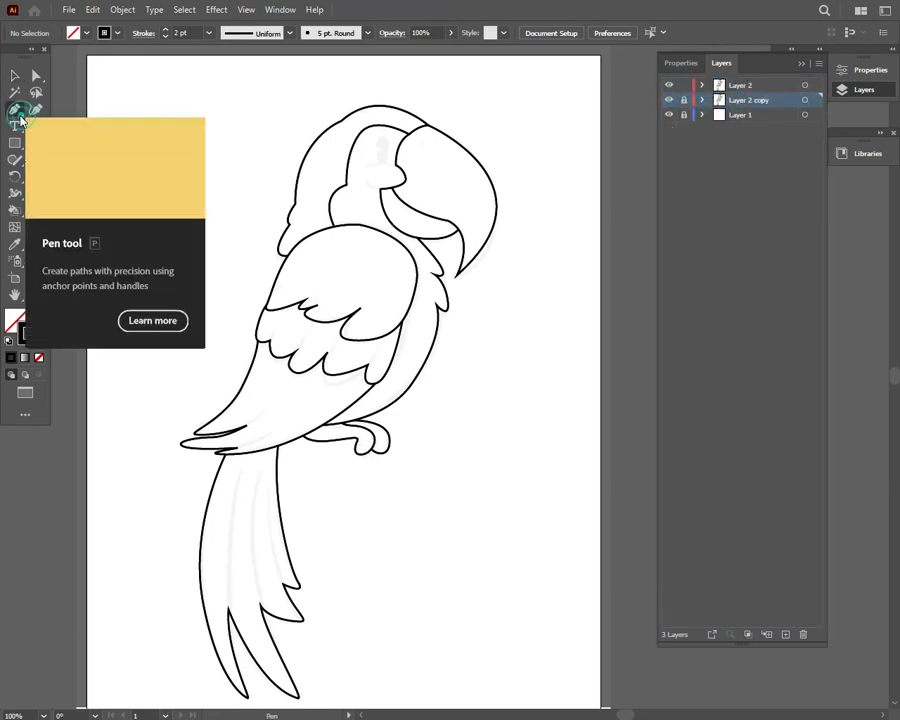
{"action": "left_click", "coordinate": [758, 86]}
{"action": "left_click", "coordinate": [240, 469]}
{"action": "left_click_drag", "start_coordinate": [228, 609], "coordinate": [238, 674]}
{"action": "left_click", "coordinate": [17, 76]}
{"action": "left_click", "coordinate": [130, 320]}
{"action": "left_click", "coordinate": [16, 109]}
{"action": "left_click", "coordinate": [255, 469]}
{"action": "left_click_drag", "start_coordinate": [261, 608], "coordinate": [273, 643]}
{"action": "left_click", "coordinate": [16, 76]}
{"action": "left_click", "coordinate": [130, 322]}
{"action": "left_click", "coordinate": [265, 482]}
{"action": "left_click_drag", "start_coordinate": [278, 587], "coordinate": [305, 627]}
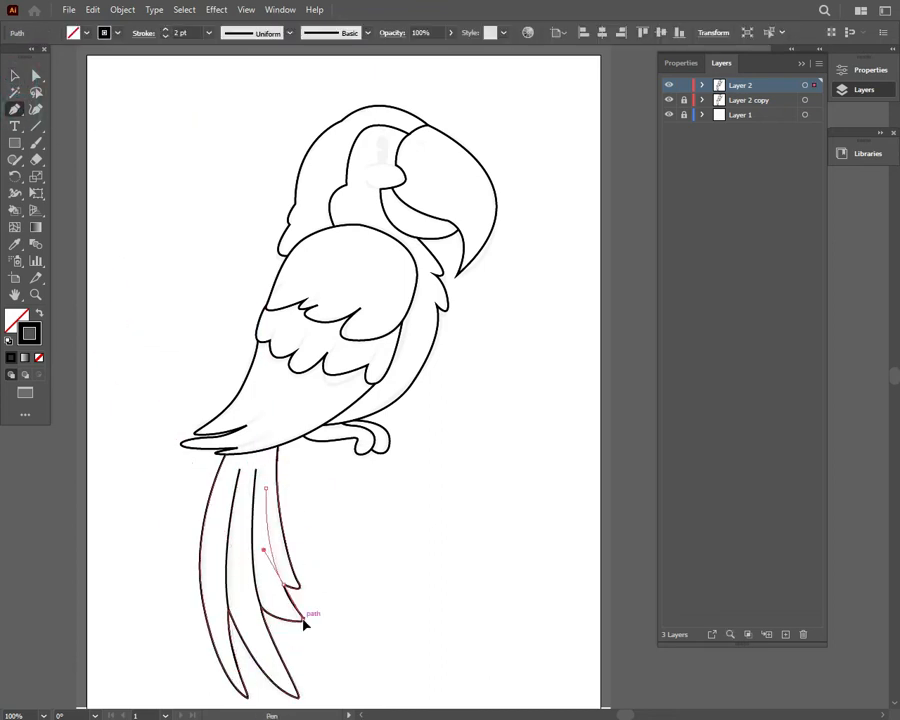
Apply the elliptical width profile with tapered ends to the three inner tail lines
{"action": "left_click", "coordinate": [16, 76]}
{"action": "left_click_drag", "start_coordinate": [213, 562], "coordinate": [285, 572]}
{"action": "left_click", "coordinate": [226, 110]}
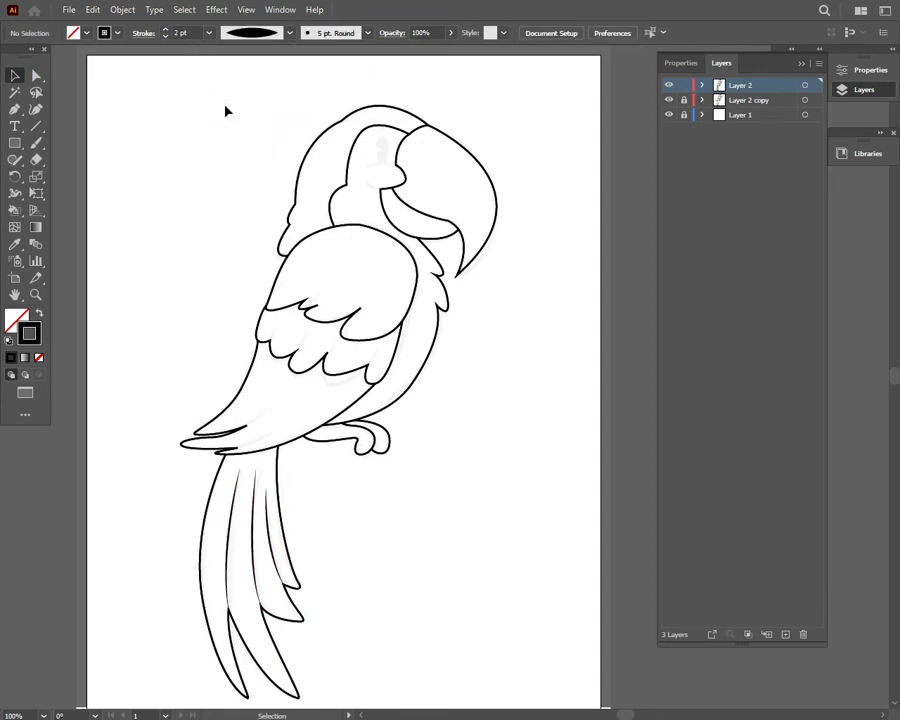
Draw a short accent line from the lower wing's upper feather notch and set its stroke weight to 3 pt
{"action": "left_click", "coordinate": [246, 426]}
{"action": "left_click_drag", "start_coordinate": [270, 409], "coordinate": [274, 402]}
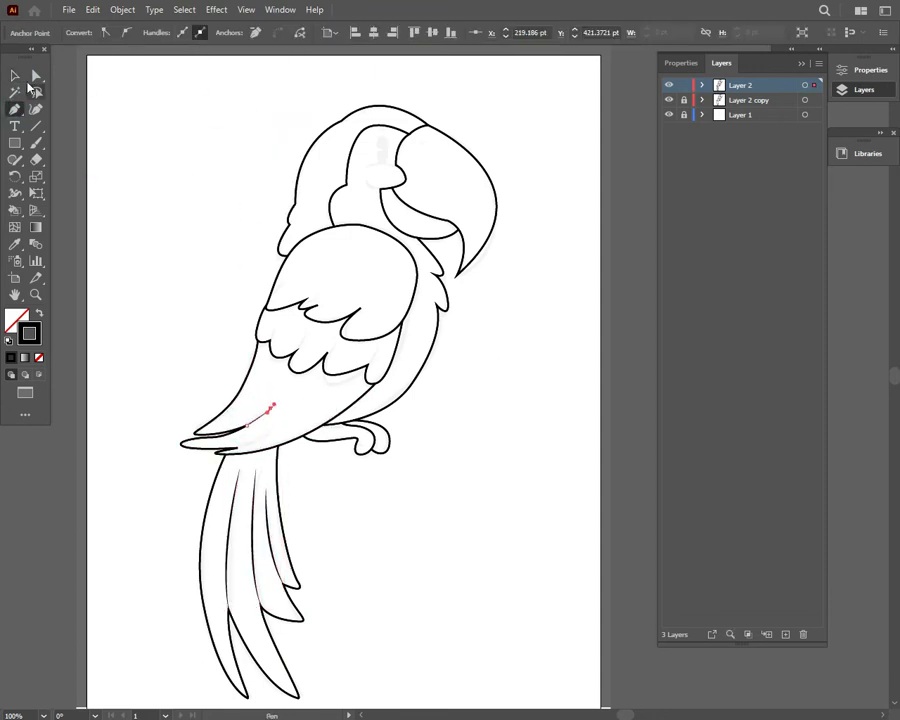
{"action": "left_click", "coordinate": [16, 76]}
{"action": "left_click", "coordinate": [253, 411]}
{"action": "left_click", "coordinate": [256, 416]}
{"action": "left_click", "coordinate": [209, 33]}
{"action": "left_click", "coordinate": [236, 131]}
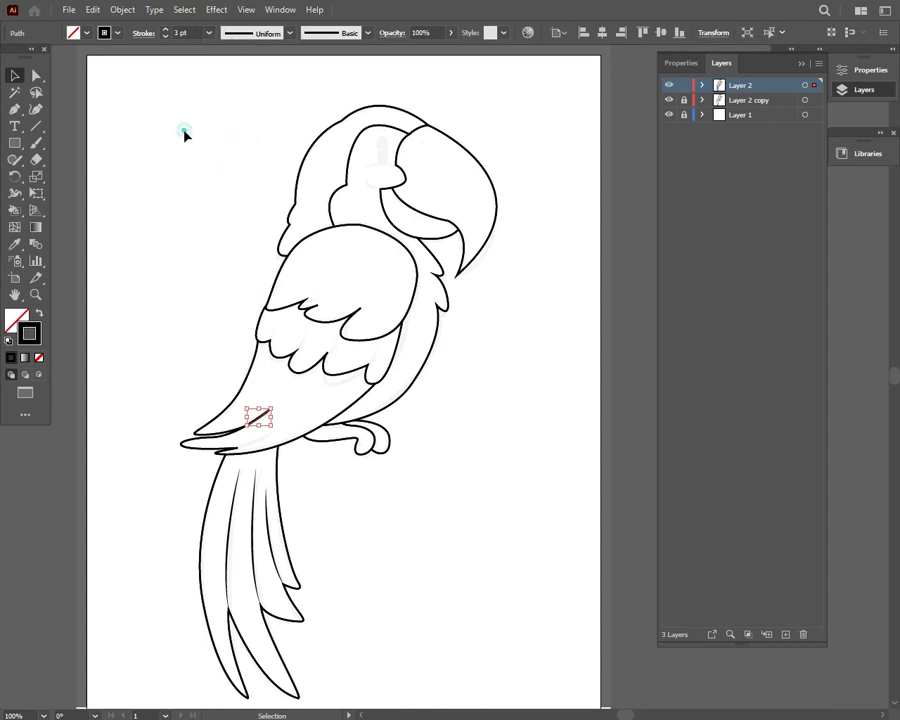
Draw a second accent line from the lower feather notch and apply the elliptical tapered width profile to both wing accents
{"action": "left_click", "coordinate": [182, 134]}
{"action": "left_click", "coordinate": [15, 110]}
{"action": "left_click", "coordinate": [238, 448]}
{"action": "left_click_drag", "start_coordinate": [275, 433], "coordinate": [291, 423]}
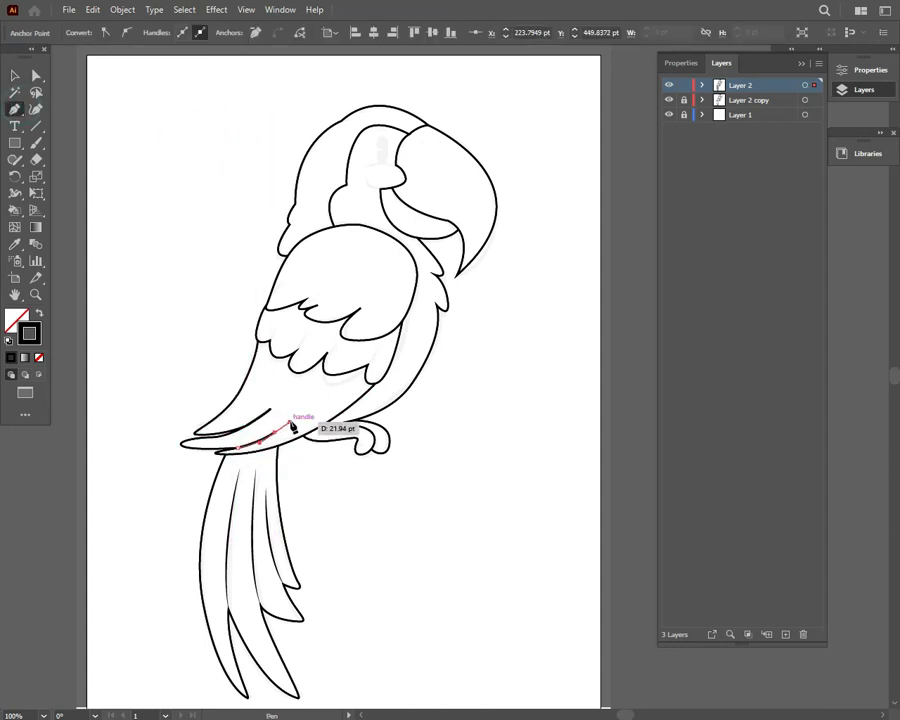
{"action": "left_click", "coordinate": [15, 76]}
{"action": "left_click", "coordinate": [261, 401]}
{"action": "left_click_drag", "start_coordinate": [259, 376], "coordinate": [273, 437]}
{"action": "left_click", "coordinate": [186, 122]}
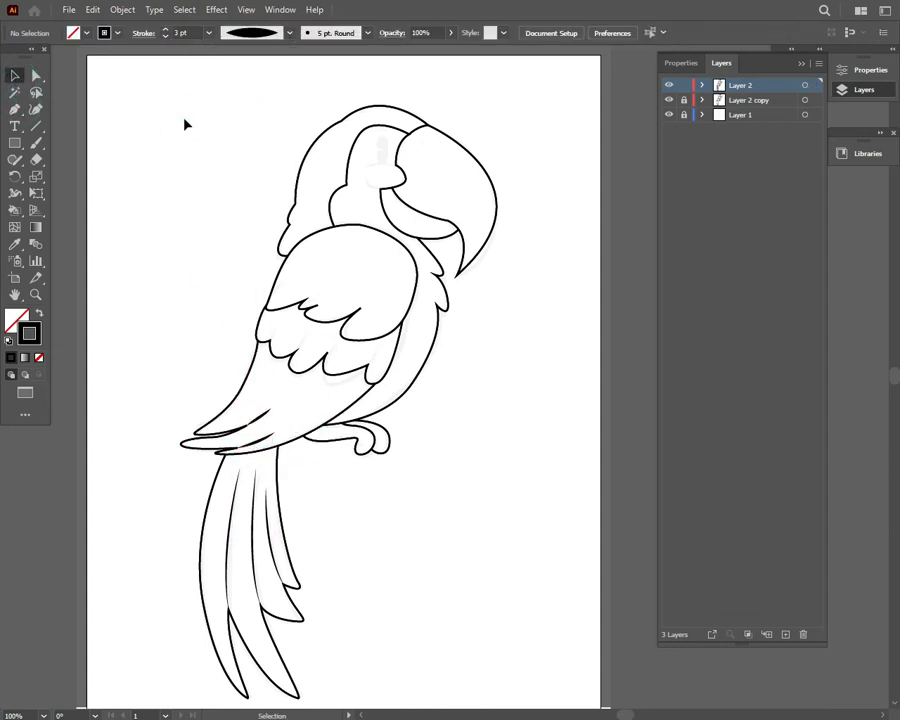
Adjust the upper accent line on the lower wing so it ends slightly shorter
{"action": "left_click", "coordinate": [257, 417]}
{"action": "left_click", "coordinate": [294, 415]}
{"action": "left_click", "coordinate": [259, 415]}
{"action": "left_click", "coordinate": [285, 406]}
Draw a short curve beneath the eye that joins the lower edge of the rounded cheek bump beside the beak
{"action": "key", "text": "p"}
{"action": "left_click", "coordinate": [363, 180]}
{"action": "mouse_move", "coordinate": [395, 188]}
{"action": "left_mouse_down"}
{"action": "mouse_move", "coordinate": [433, 183]}
{"action": "mouse_move", "coordinate": [420, 184]}
{"action": "left_mouse_up"}
{"action": "left_click", "coordinate": [15, 76]}
{"action": "left_click", "coordinate": [128, 127]}
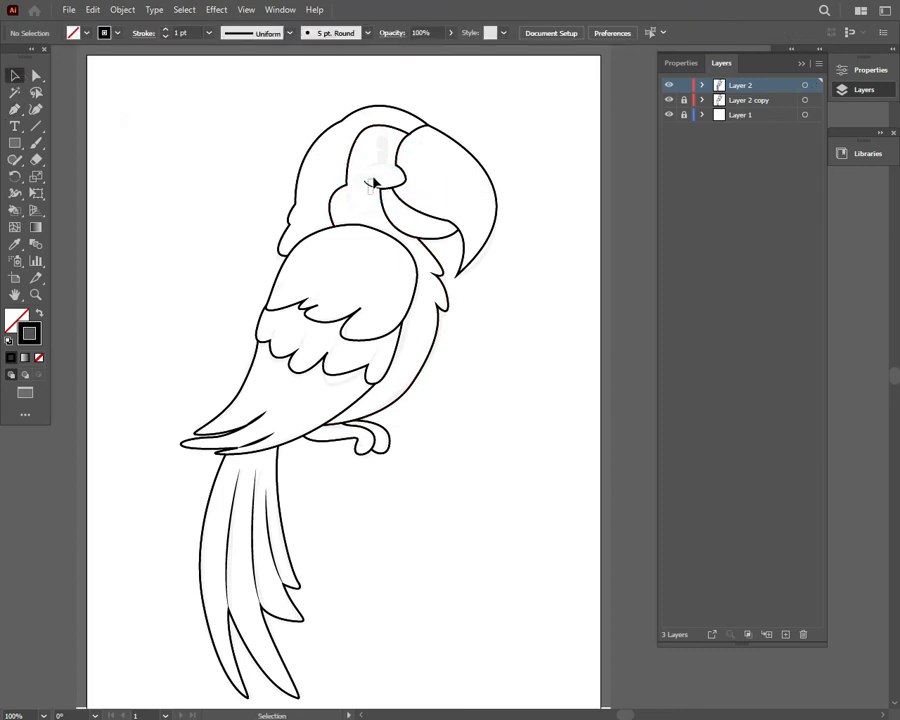
Apply the elliptical tapered width profile to the short curve beneath the eye and set its stroke weight to 2 pt
{"action": "left_click", "coordinate": [373, 186]}
{"action": "left_click", "coordinate": [290, 33]}
{"action": "left_click", "coordinate": [254, 74]}
{"action": "left_click", "coordinate": [209, 33]}
{"action": "left_click", "coordinate": [227, 109]}
{"action": "key", "text": "ctrl+shift+a"}
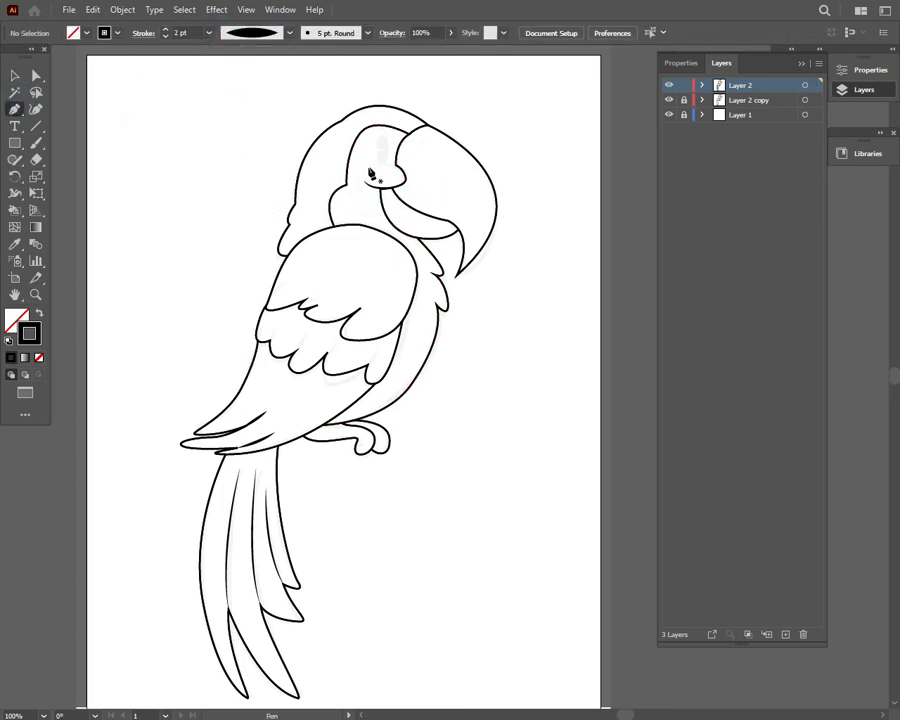
Draw a curve over the top of the cheek bump to its outer edge and set its stroke weight to 3 pt
{"action": "left_click", "coordinate": [365, 167]}
{"action": "left_click_drag", "start_coordinate": [406, 179], "coordinate": [414, 197]}
{"action": "left_click", "coordinate": [15, 76]}
{"action": "left_click", "coordinate": [209, 33]}
{"action": "left_click", "coordinate": [227, 124]}
{"action": "left_click", "coordinate": [195, 90]}
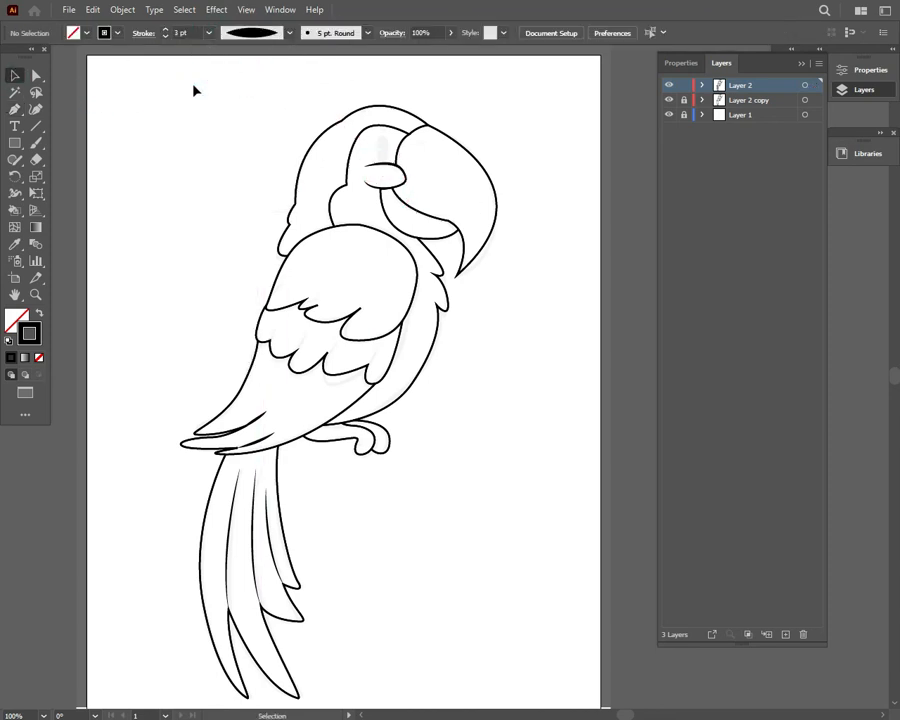
Try the elliptical tapered width profile on the upper wing's feather outlines
{"action": "left_click", "coordinate": [324, 352]}
{"action": "left_click", "coordinate": [237, 35]}
{"action": "left_click", "coordinate": [236, 73]}
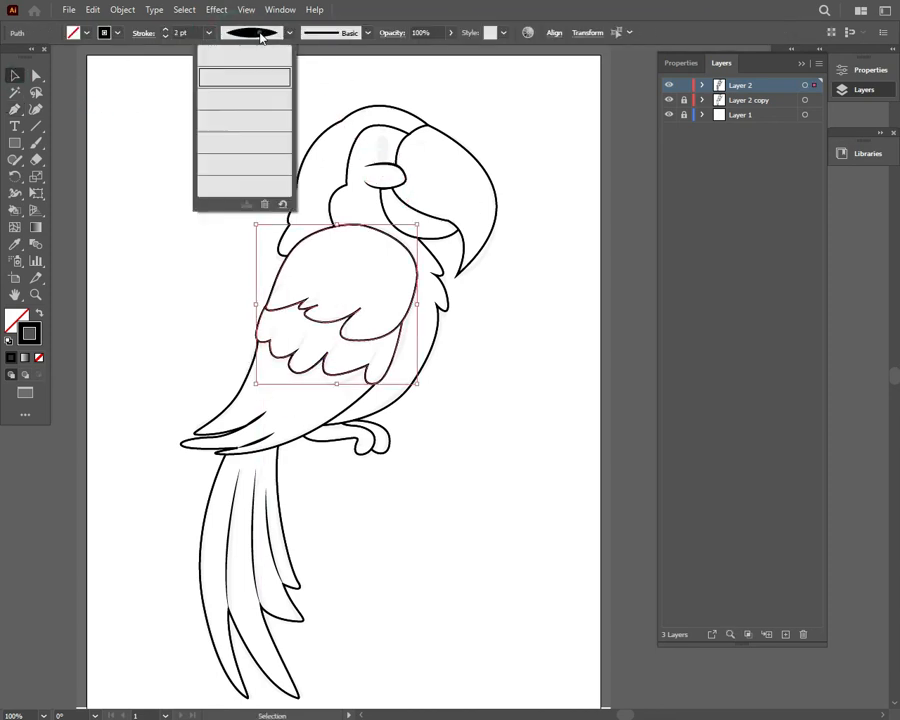
{"action": "left_click", "coordinate": [263, 35]}
{"action": "left_click", "coordinate": [247, 54]}
{"action": "left_click", "coordinate": [243, 92]}
Hide Layer 2 copy and set the upper wing's feather outlines back to the Uniform width profile
{"action": "left_click", "coordinate": [669, 100]}
{"action": "left_click", "coordinate": [325, 352]}
{"action": "left_click", "coordinate": [364, 303]}
{"action": "left_click_drag", "start_coordinate": [300, 383], "coordinate": [356, 305]}
{"action": "left_click", "coordinate": [288, 34]}
{"action": "left_click", "coordinate": [274, 80]}
{"action": "left_click", "coordinate": [206, 152]}
{"action": "left_click_drag", "start_coordinate": [300, 395], "coordinate": [354, 307]}
{"action": "left_click", "coordinate": [288, 33]}
{"action": "left_click", "coordinate": [248, 54]}
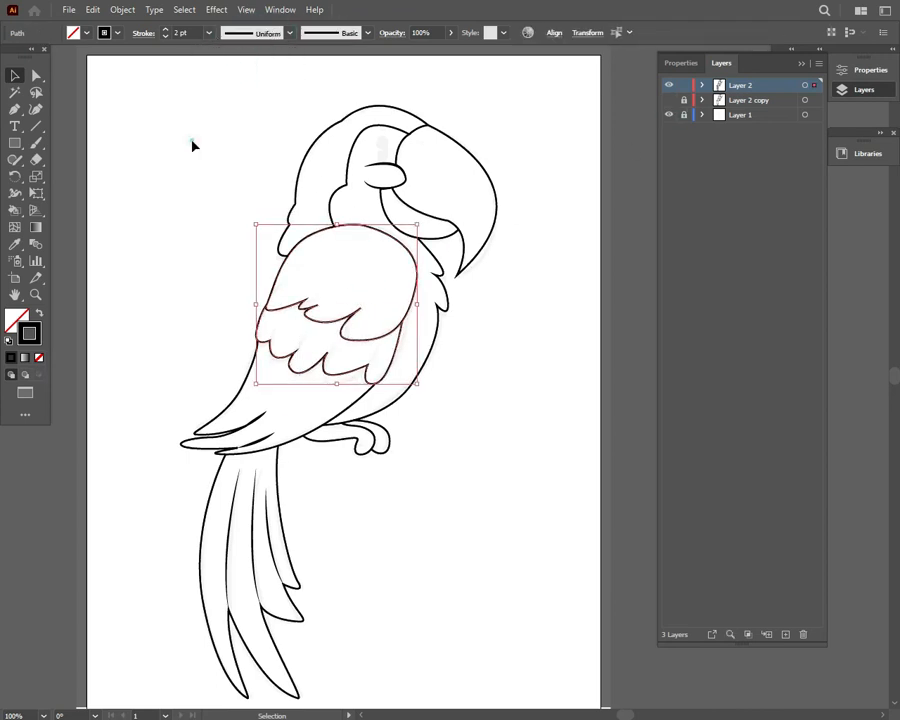
{"action": "left_click", "coordinate": [193, 146]}
Nudge the lower of the two accent lines on the lower wing slightly left and adjust its upper end
{"action": "left_click", "coordinate": [256, 441]}
{"action": "key", "text": "Left"}
{"action": "key", "text": "Left"}
{"action": "key", "text": "Left"}
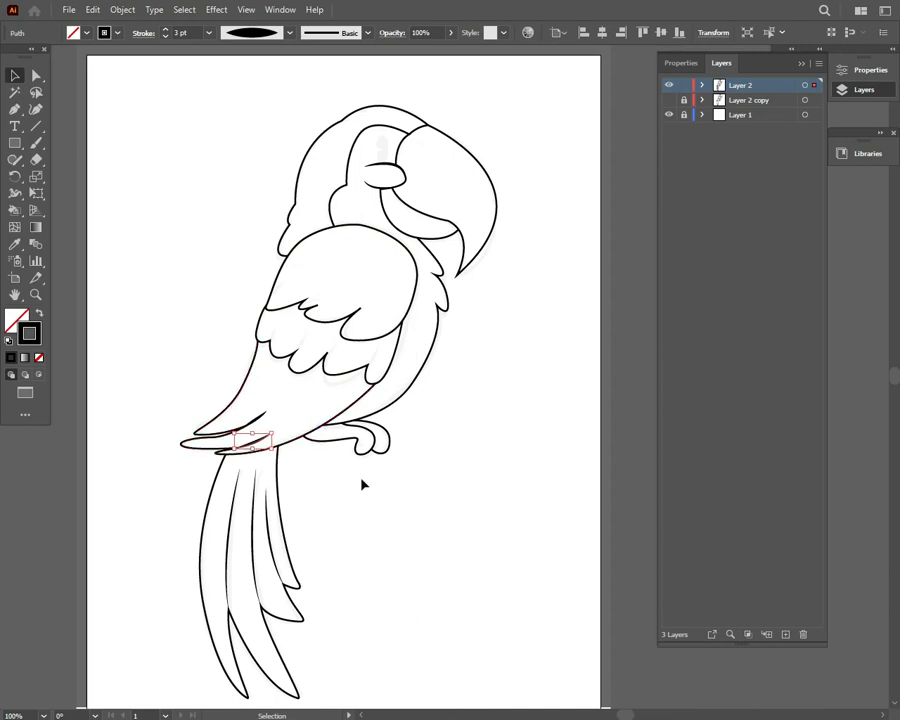
{"action": "left_click", "coordinate": [350, 500]}
{"action": "left_click", "coordinate": [253, 443]}
{"action": "left_click", "coordinate": [286, 459]}
{"action": "left_click", "coordinate": [257, 443]}
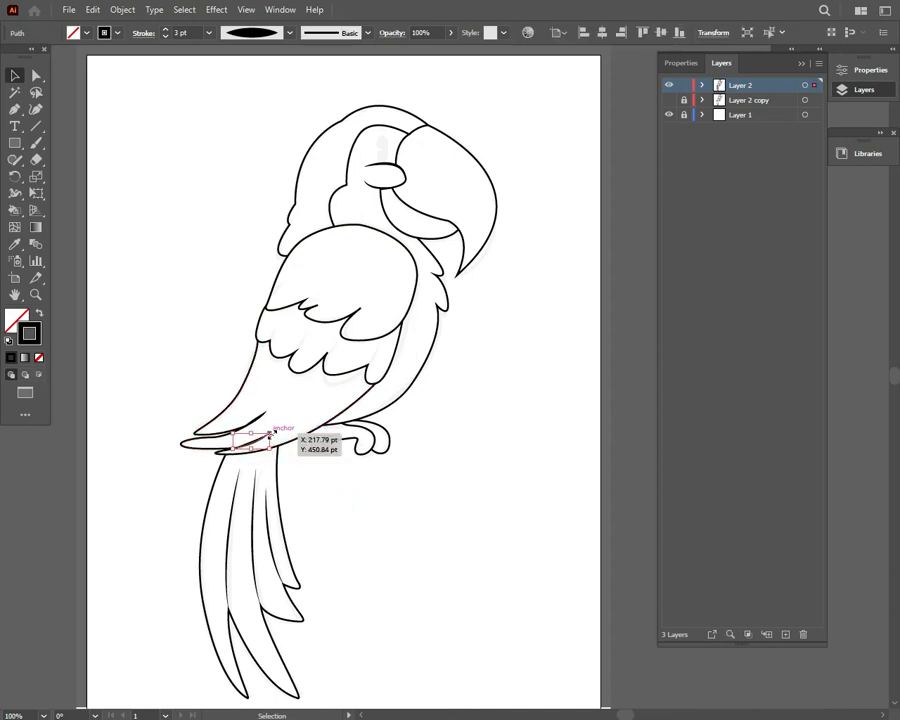
{"action": "left_click_drag", "start_coordinate": [265, 427], "coordinate": [268, 426]}
{"action": "left_click", "coordinate": [305, 488]}
{"action": "left_click", "coordinate": [256, 442]}
{"action": "left_click", "coordinate": [322, 491]}
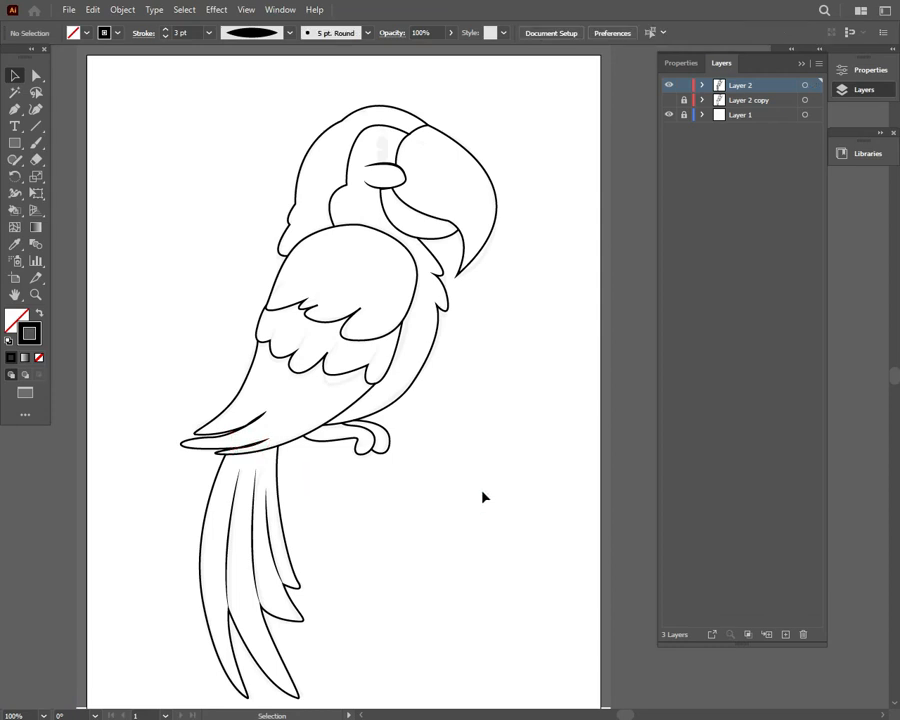
Draw a tall, narrow black ellipse without outline as the eye above the cheek bump and nudge it slightly left
{"action": "left_click_drag", "start_coordinate": [15, 143], "coordinate": [88, 177]}
{"action": "left_click_drag", "start_coordinate": [379, 138], "coordinate": [392, 166]}
{"action": "key", "text": "shift+x"}
{"action": "key", "text": "v"}
{"action": "left_click", "coordinate": [115, 105]}
{"action": "left_click", "coordinate": [384, 152]}
{"action": "key", "text": "Left"}
Give the upper wing section a bright red fill without outline
{"action": "left_click", "coordinate": [532, 154]}
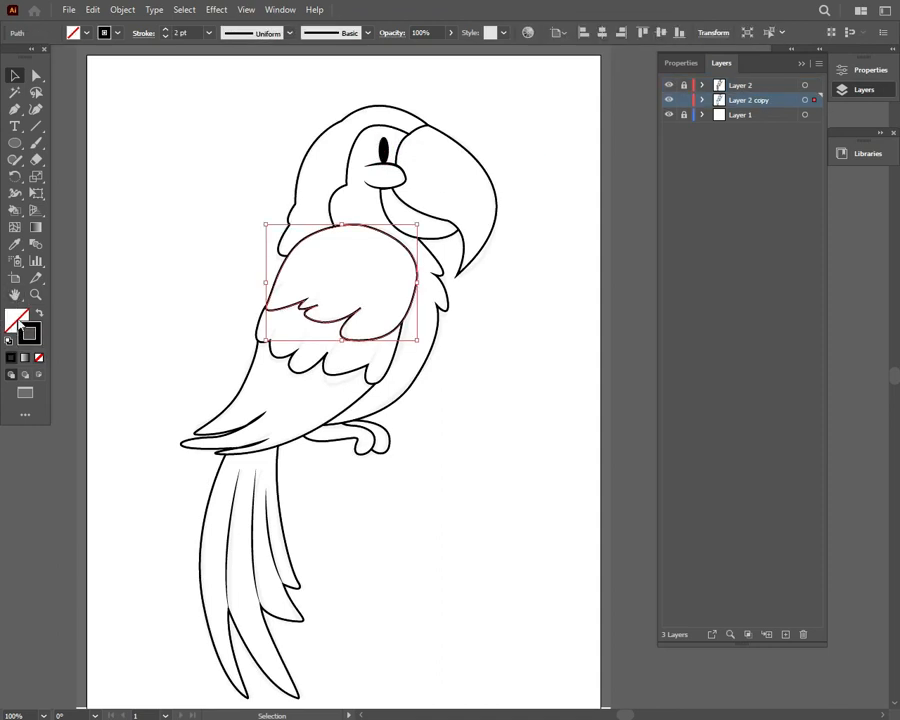
{"action": "left_click", "coordinate": [39, 314]}
{"action": "double_click", "coordinate": [28, 320]}
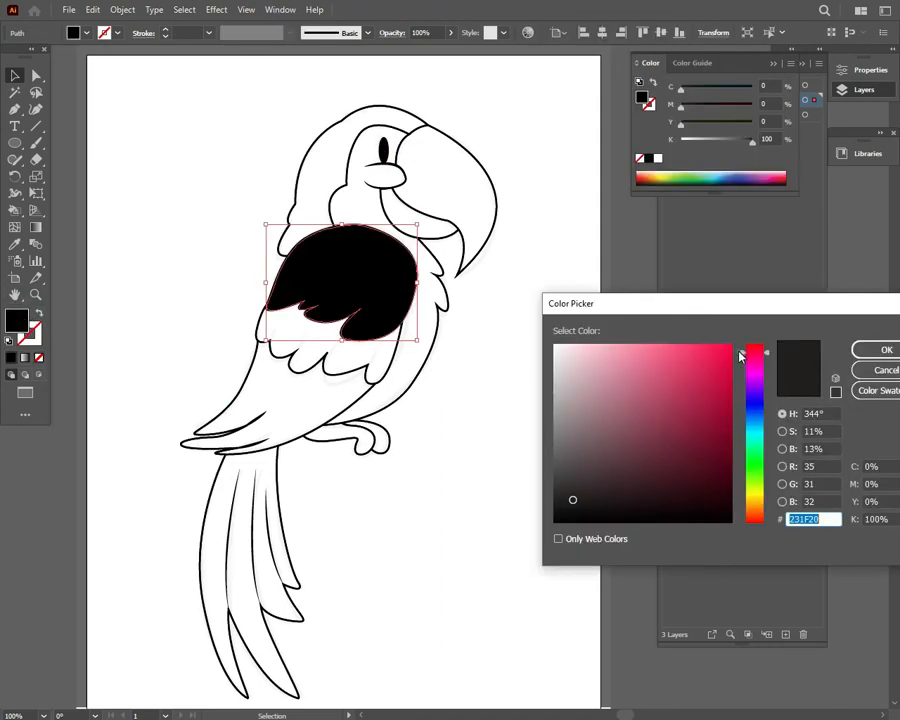
{"action": "left_click", "coordinate": [701, 358]}
{"action": "left_click", "coordinate": [882, 350]}
{"action": "left_click", "coordinate": [480, 372]}
Fill the middle wing feather section with yellow, about C 8, M 0, Y 94, K 0, without outline
{"action": "left_click", "coordinate": [385, 373]}
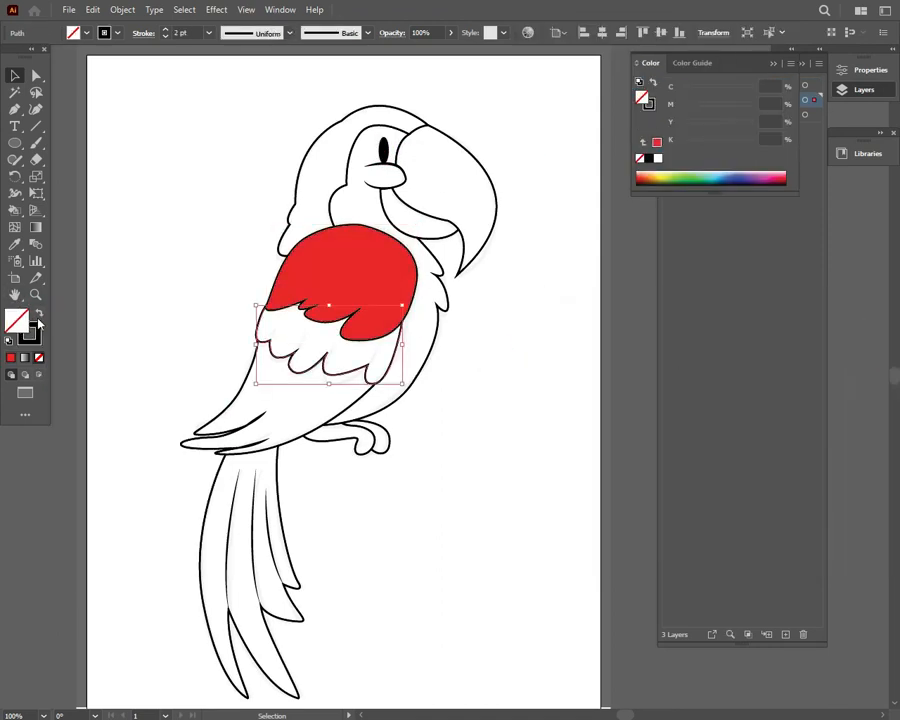
{"action": "left_click", "coordinate": [39, 314]}
{"action": "double_click", "coordinate": [20, 321]}
{"action": "left_click", "coordinate": [748, 493]}
{"action": "left_click", "coordinate": [707, 352]}
{"action": "left_click", "coordinate": [884, 350]}
Close the yellow wing section with the Pen tool using a curve that arches up behind the red feathers
{"action": "left_click", "coordinate": [14, 109]}
{"action": "left_click", "coordinate": [402, 320]}
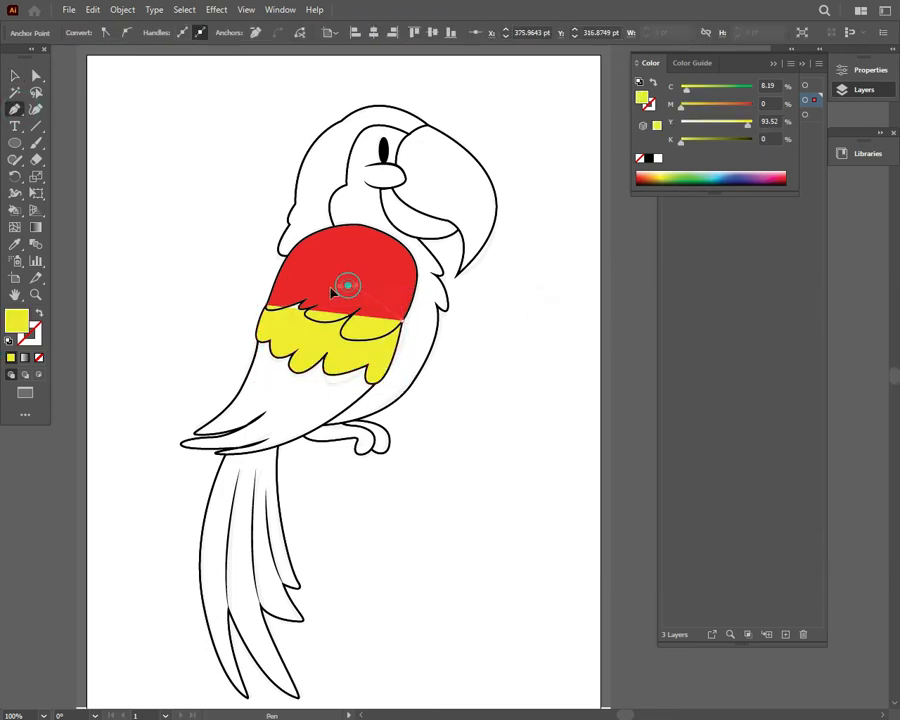
{"action": "left_click_drag", "start_coordinate": [348, 286], "coordinate": [310, 274]}
{"action": "left_click", "coordinate": [267, 305]}
{"action": "left_click", "coordinate": [15, 76]}
Fill the lower wing section with blue, about C 89, M 80, Y 0, K 0, without outline
{"action": "left_click", "coordinate": [376, 391]}
{"action": "left_click", "coordinate": [363, 392]}
{"action": "left_click", "coordinate": [39, 315]}
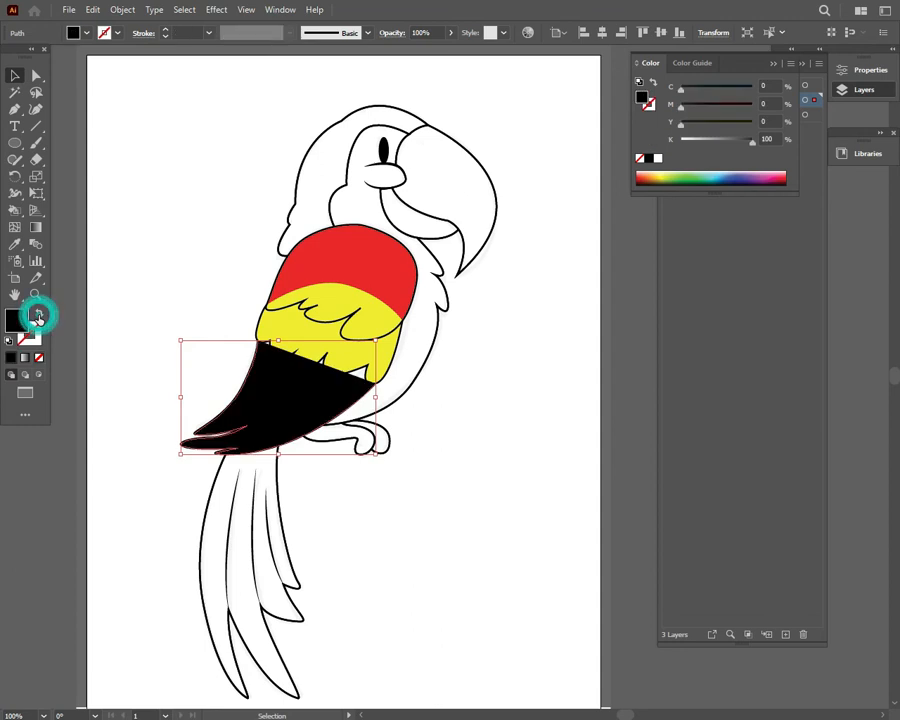
{"action": "double_click", "coordinate": [17, 321]}
{"action": "mouse_move", "coordinate": [758, 416]}
{"action": "left_mouse_down"}
{"action": "mouse_move", "coordinate": [751, 406]}
{"action": "mouse_move", "coordinate": [743, 412]}
{"action": "mouse_move", "coordinate": [747, 405]}
{"action": "left_mouse_up"}
{"action": "left_click", "coordinate": [698, 350]}
{"action": "left_click", "coordinate": [884, 350]}
{"action": "double_click", "coordinate": [17, 321]}
{"action": "left_click", "coordinate": [711, 374]}
{"action": "left_click", "coordinate": [885, 350]}
{"action": "double_click", "coordinate": [17, 321]}
{"action": "key", "text": "Return"}
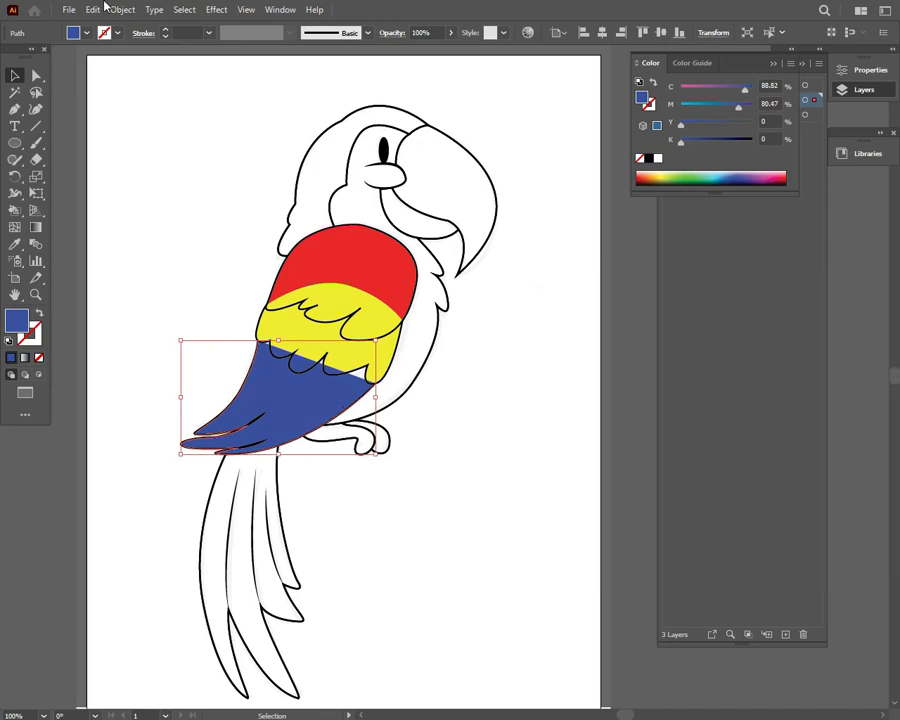
{"action": "left_click", "coordinate": [66, 10]}
{"action": "left_click", "coordinate": [516, 266]}
{"action": "left_click", "coordinate": [87, 15]}
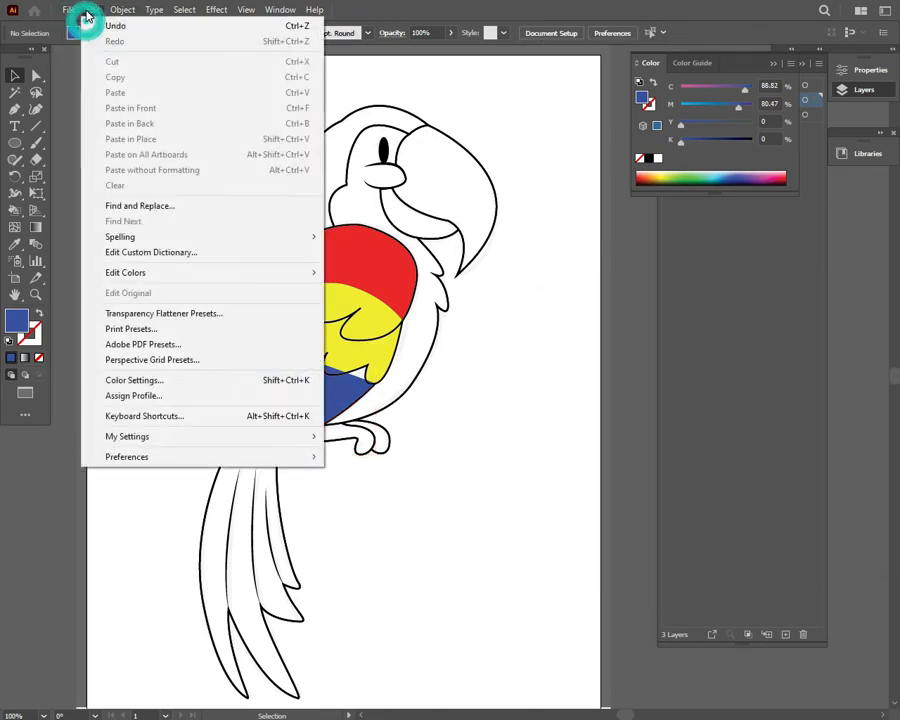
{"action": "left_click", "coordinate": [361, 70]}
Close the blue wing section with the Pen tool so its upper edge extends behind the yellow feathers
{"action": "left_click", "coordinate": [333, 407]}
{"action": "key", "text": "p"}
{"action": "left_click", "coordinate": [376, 384]}
{"action": "left_click_drag", "start_coordinate": [371, 354], "coordinate": [343, 351]}
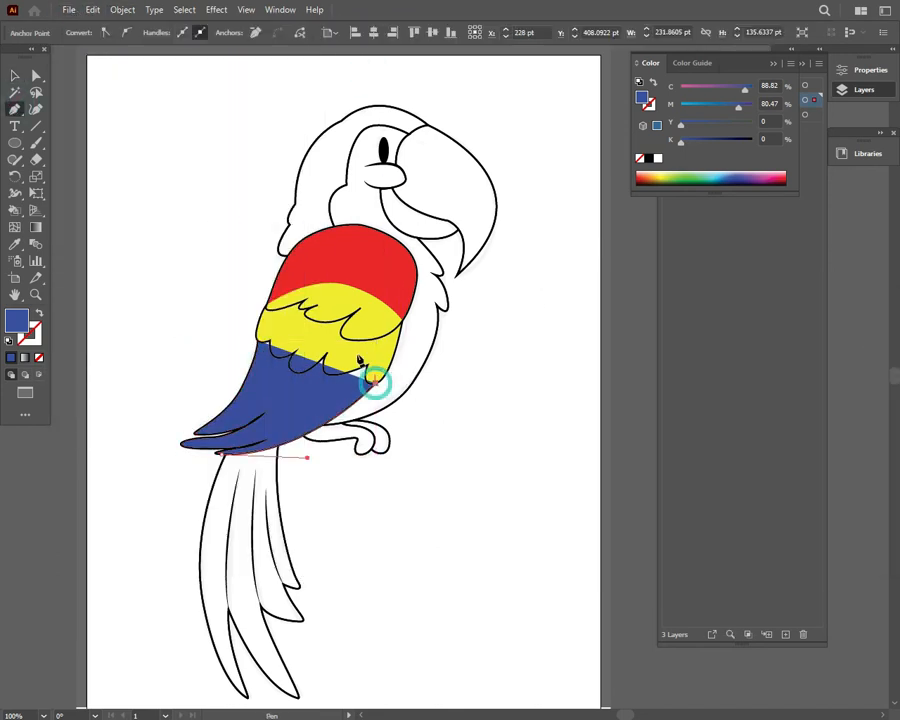
{"action": "left_click", "coordinate": [291, 328]}
{"action": "left_click", "coordinate": [258, 341]}
{"action": "left_click", "coordinate": [17, 74]}
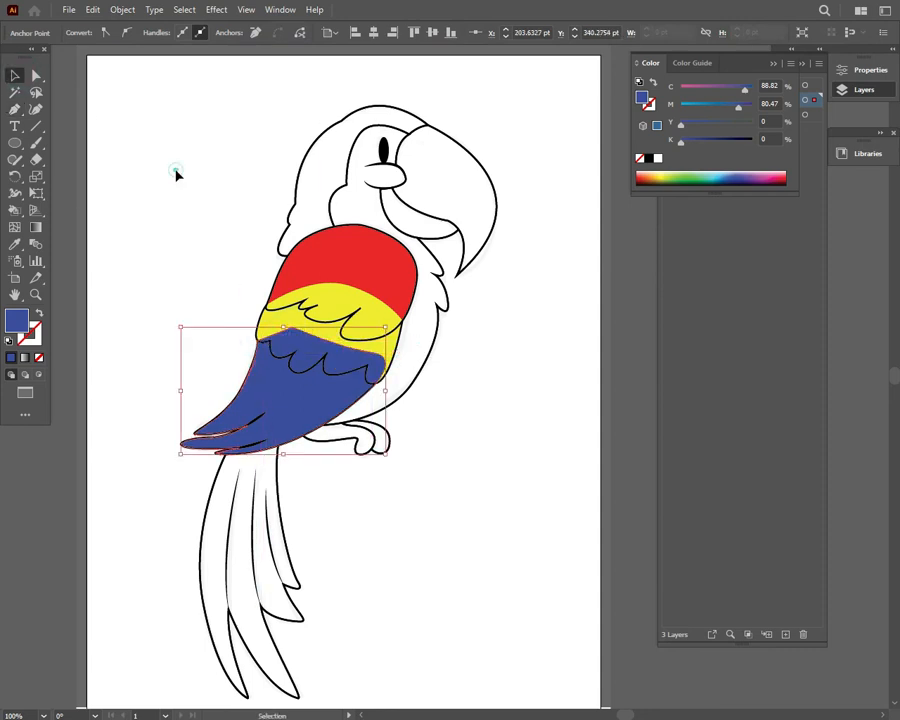
{"action": "left_click", "coordinate": [176, 176]}
Expand Layer 2 copy and reorder its paths so red lies above yellow and yellow above blue
{"action": "left_click", "coordinate": [864, 89]}
{"action": "left_click", "coordinate": [703, 100]}
{"action": "left_click", "coordinate": [775, 219]}
{"action": "left_click", "coordinate": [776, 247], "text": "shift"}
{"action": "left_click_drag", "start_coordinate": [778, 245], "coordinate": [783, 119]}
{"action": "left_click_drag", "start_coordinate": [782, 142], "coordinate": [780, 152]}
{"action": "left_click_drag", "start_coordinate": [766, 114], "coordinate": [755, 137]}
Fill the body and face shape using the Eyedropper, finishing with the red of the upper wing
{"action": "left_click", "coordinate": [438, 322]}
{"action": "key", "text": "i"}
{"action": "left_click", "coordinate": [302, 344]}
{"action": "left_click", "coordinate": [288, 423]}
{"action": "left_click", "coordinate": [357, 277]}
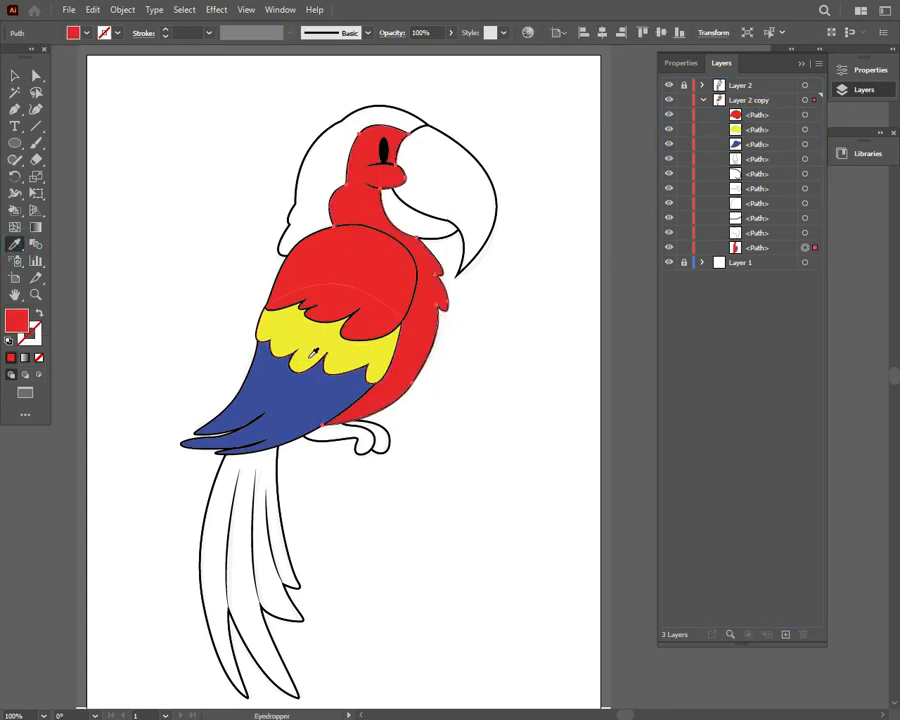
Recolor the body and face shape with a green fill
{"action": "double_click", "coordinate": [20, 323]}
{"action": "left_click", "coordinate": [755, 463]}
{"action": "left_click", "coordinate": [874, 350]}
{"action": "double_click", "coordinate": [15, 320]}
{"action": "left_click", "coordinate": [729, 349]}
{"action": "left_click", "coordinate": [878, 350]}
Lighten the fill of the body and face shape to #70EF70
{"action": "key", "text": "v"}
{"action": "left_click", "coordinate": [466, 308]}
{"action": "left_click", "coordinate": [431, 325]}
{"action": "double_click", "coordinate": [16, 320]}
{"action": "left_click", "coordinate": [649, 354]}
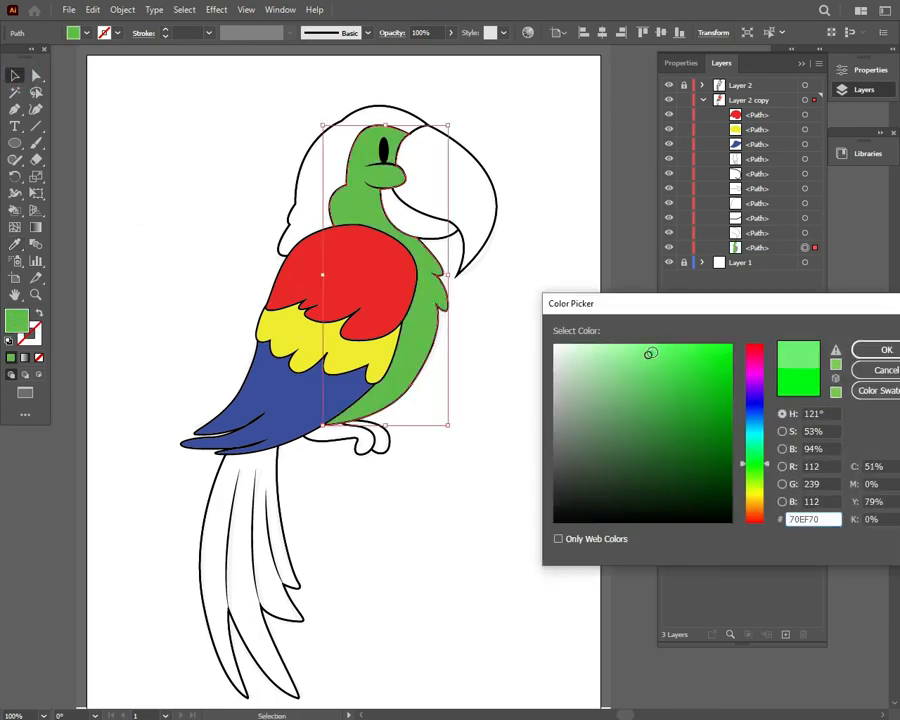
{"action": "left_click", "coordinate": [878, 350]}
Try more saturated greens, including #00FF00, as the fill color for the body and face
{"action": "left_click", "coordinate": [526, 375]}
{"action": "double_click", "coordinate": [16, 320]}
{"action": "left_click", "coordinate": [731, 345]}
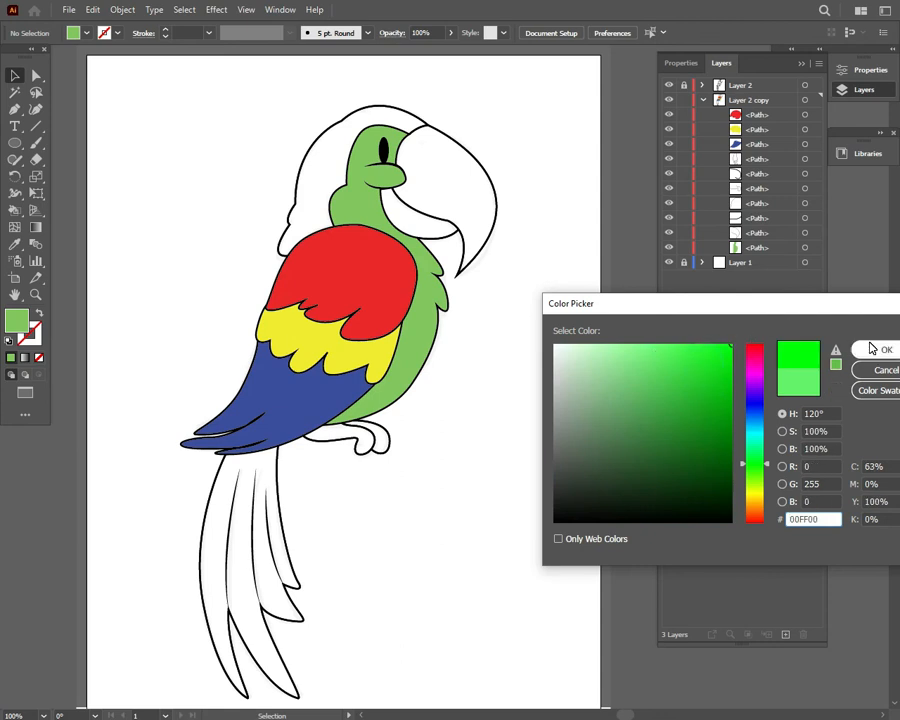
{"action": "left_click", "coordinate": [878, 350]}
{"action": "left_click", "coordinate": [431, 320]}
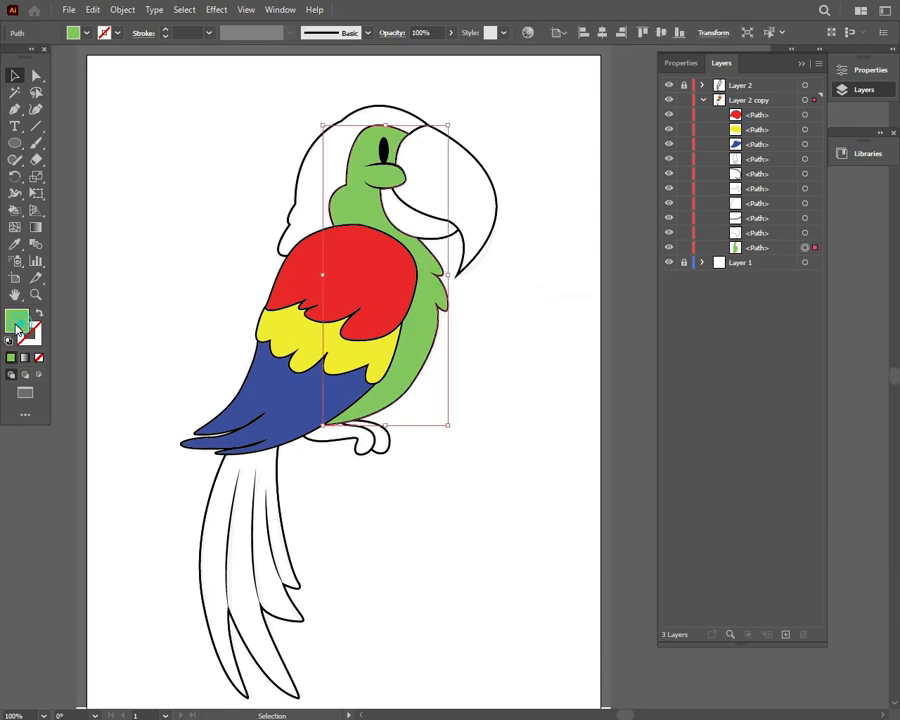
{"action": "double_click", "coordinate": [16, 320]}
{"action": "left_click", "coordinate": [721, 356]}
{"action": "left_click", "coordinate": [880, 351]}
{"action": "left_click", "coordinate": [562, 351]}
{"action": "double_click", "coordinate": [18, 325]}
{"action": "left_click", "coordinate": [887, 345]}
Shift the fill of the body and face shape to a saturated yellow-green
{"action": "left_click", "coordinate": [431, 322]}
{"action": "double_click", "coordinate": [22, 328]}
{"action": "left_click_drag", "start_coordinate": [743, 480], "coordinate": [747, 478]}
{"action": "left_click_drag", "start_coordinate": [719, 362], "coordinate": [734, 345]}
{"action": "left_click", "coordinate": [880, 349]}
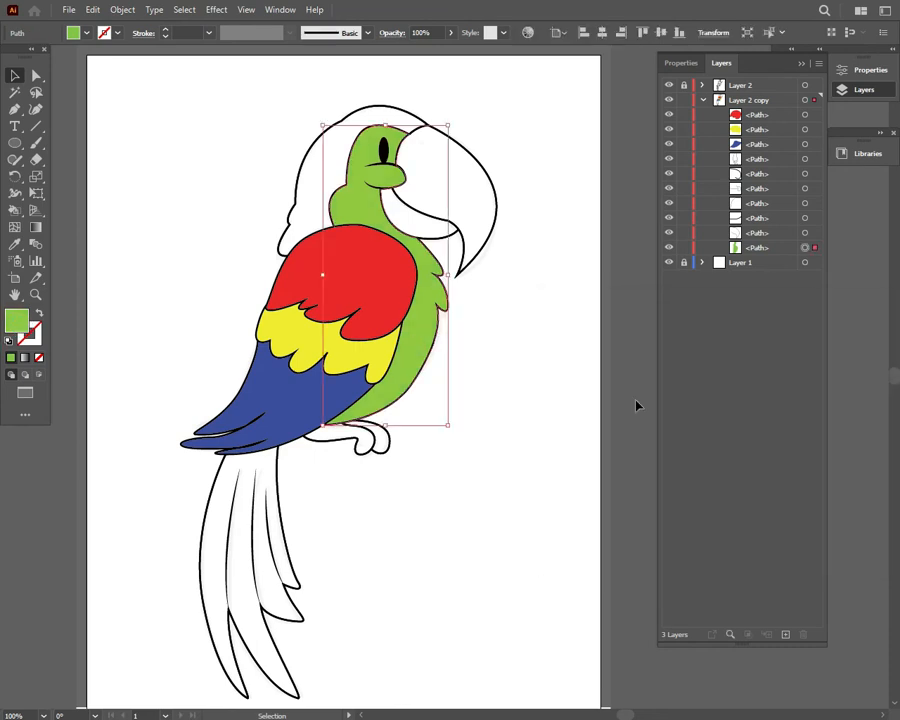
{"action": "left_click", "coordinate": [476, 352]}
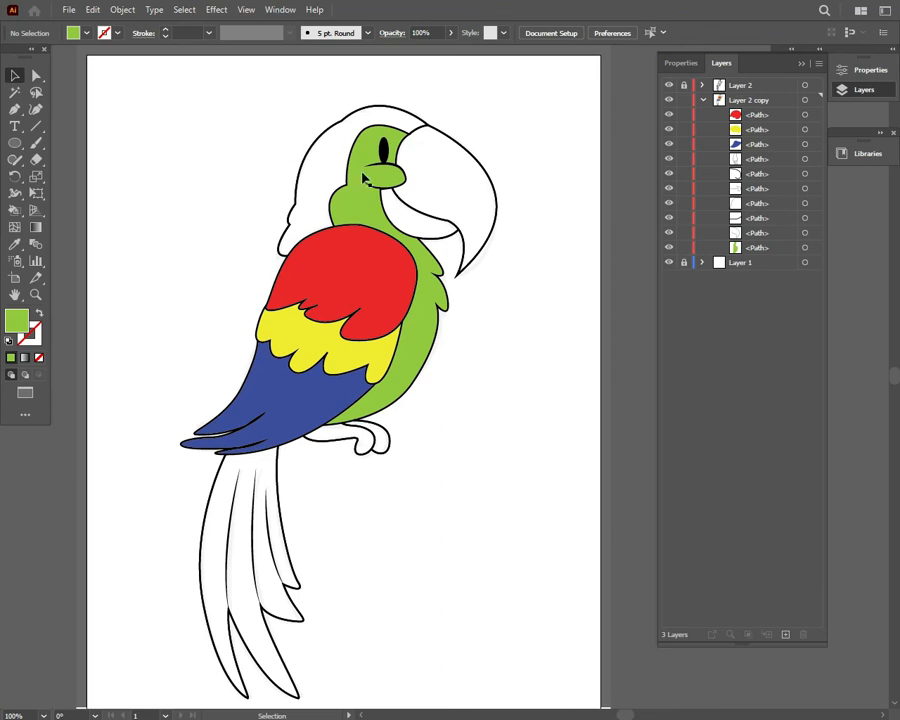
Move the green body path directly below the blue wing path in the layer order
{"action": "left_click", "coordinate": [305, 150]}
{"action": "left_click", "coordinate": [761, 249]}
{"action": "left_click_drag", "start_coordinate": [763, 253], "coordinate": [772, 153]}
Fill the tail shape with the yellow of the middle wing section using the Eyedropper
{"action": "left_click", "coordinate": [294, 480]}
{"action": "key", "text": "i"}
{"action": "left_click", "coordinate": [312, 338]}
{"action": "left_click", "coordinate": [364, 277]}
{"action": "left_click", "coordinate": [332, 347]}
{"action": "left_click", "coordinate": [14, 76]}
{"action": "left_click", "coordinate": [247, 157]}
Fill the back-of-head shape with the same yellow sampled from the wing
{"action": "left_click", "coordinate": [300, 165]}
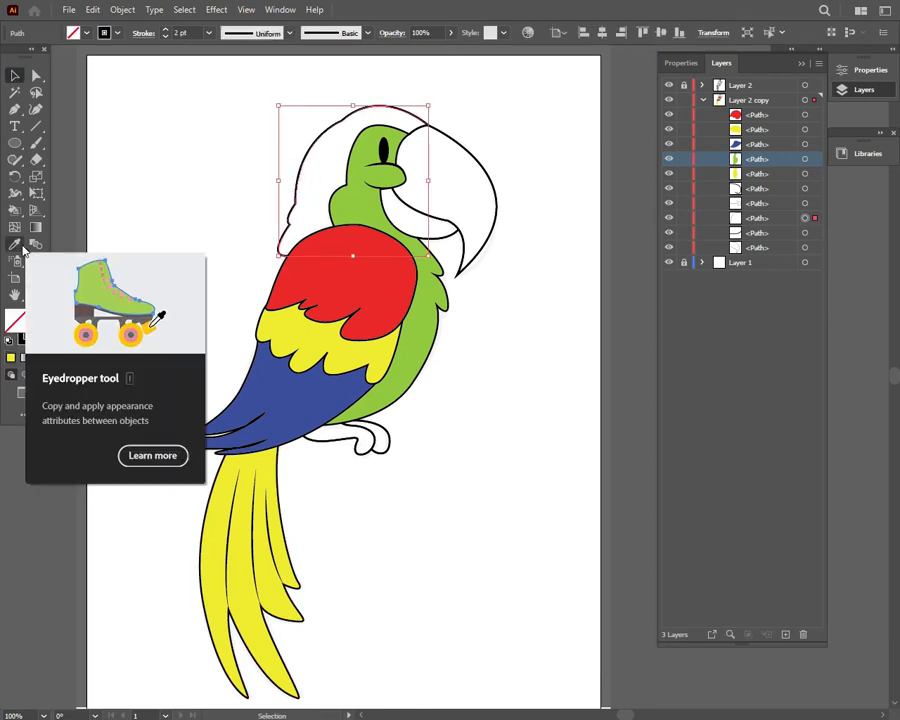
{"action": "left_click", "coordinate": [14, 243]}
{"action": "left_click", "coordinate": [313, 341]}
Extend the yellow head shape with the Pen tool behind the wing and face and close it at the beak's upper corner
{"action": "left_click", "coordinate": [13, 111]}
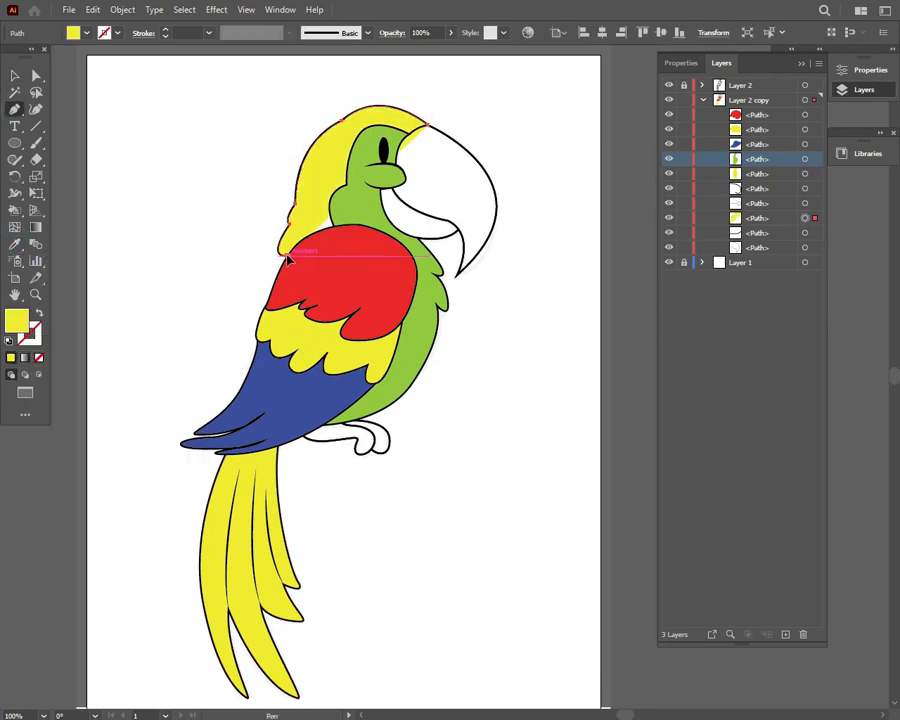
{"action": "left_click", "coordinate": [288, 256]}
{"action": "left_click_drag", "start_coordinate": [334, 239], "coordinate": [348, 229]}
{"action": "left_click", "coordinate": [353, 205]}
{"action": "left_click", "coordinate": [364, 150]}
{"action": "left_click", "coordinate": [375, 132]}
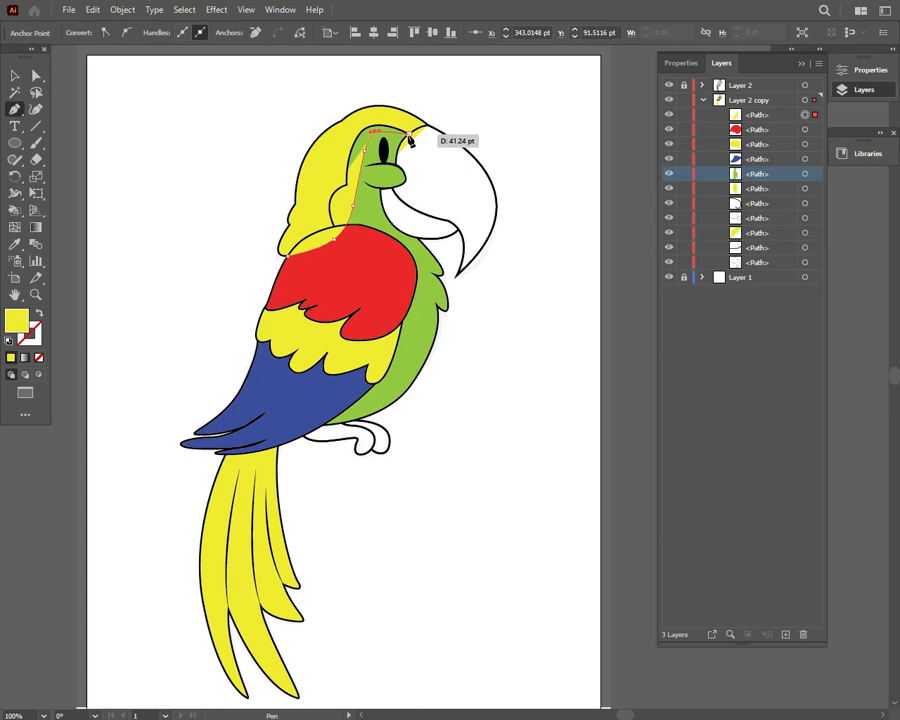
{"action": "left_click_drag", "start_coordinate": [412, 131], "coordinate": [420, 126]}
{"action": "left_click", "coordinate": [412, 132]}
{"action": "left_click", "coordinate": [428, 125]}
Move the yellow head path below the green body path in the layer order
{"action": "left_click", "coordinate": [17, 78]}
{"action": "left_click", "coordinate": [229, 121]}
{"action": "mouse_move", "coordinate": [764, 174]}
{"action": "left_mouse_down"}
{"action": "mouse_move", "coordinate": [763, 184]}
{"action": "mouse_move", "coordinate": [785, 113]}
{"action": "mouse_move", "coordinate": [753, 114]}
{"action": "mouse_move", "coordinate": [767, 183]}
{"action": "left_mouse_up"}
{"action": "left_click", "coordinate": [669, 175]}
{"action": "left_click", "coordinate": [669, 175]}
Fill the upper beak shape with the red of the upper wing section using the Eyedropper
{"action": "left_click", "coordinate": [488, 245]}
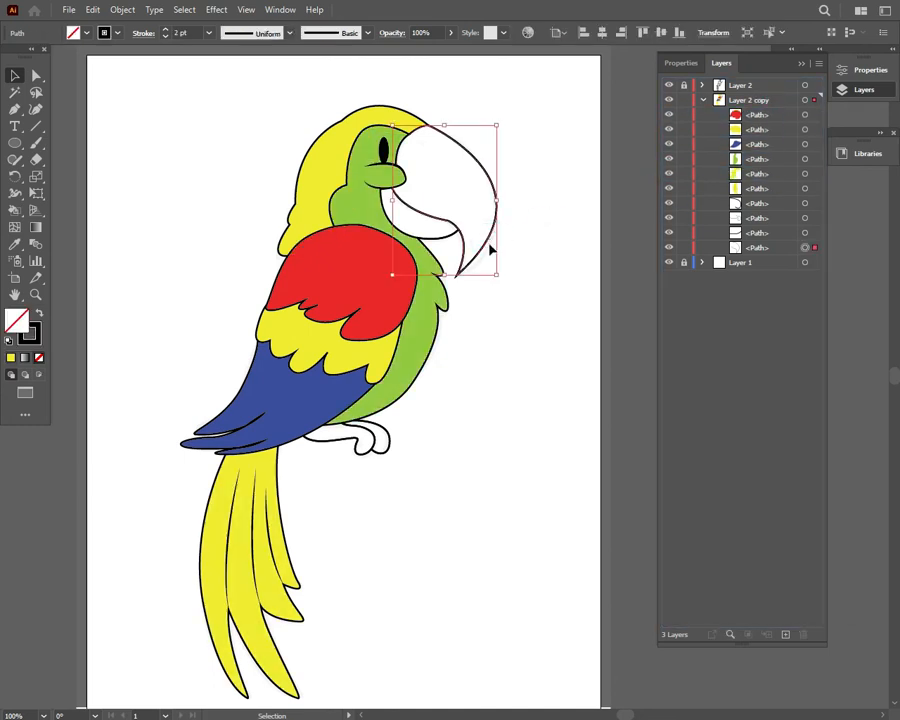
{"action": "key", "text": "i"}
{"action": "left_click", "coordinate": [320, 278]}
{"action": "left_click", "coordinate": [271, 383]}
{"action": "left_click", "coordinate": [357, 277]}
Try lighter, softer reds for the upper beak's fill in the Color Picker
{"action": "double_click", "coordinate": [16, 321]}
{"action": "left_click", "coordinate": [679, 354]}
{"action": "left_click", "coordinate": [890, 352]}
{"action": "double_click", "coordinate": [17, 322]}
{"action": "left_click_drag", "start_coordinate": [743, 522], "coordinate": [743, 538]}
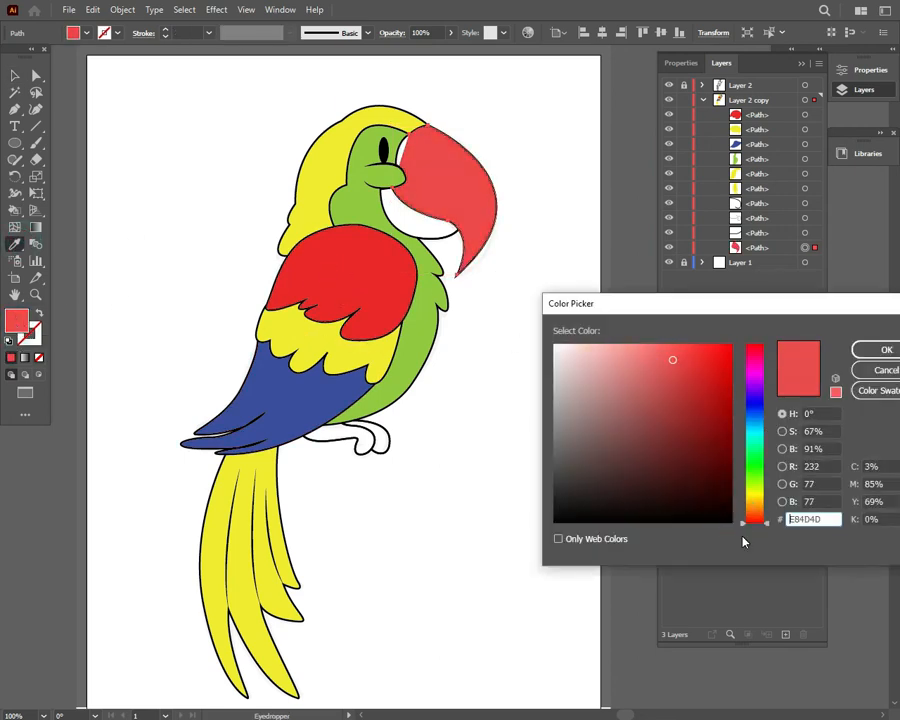
{"action": "left_click", "coordinate": [671, 354]}
{"action": "left_click", "coordinate": [878, 349]}
Set the upper beak's fill to a strong saturated red in the Color Picker
{"action": "double_click", "coordinate": [16, 321]}
{"action": "left_click", "coordinate": [723, 364]}
{"action": "left_click", "coordinate": [885, 352]}
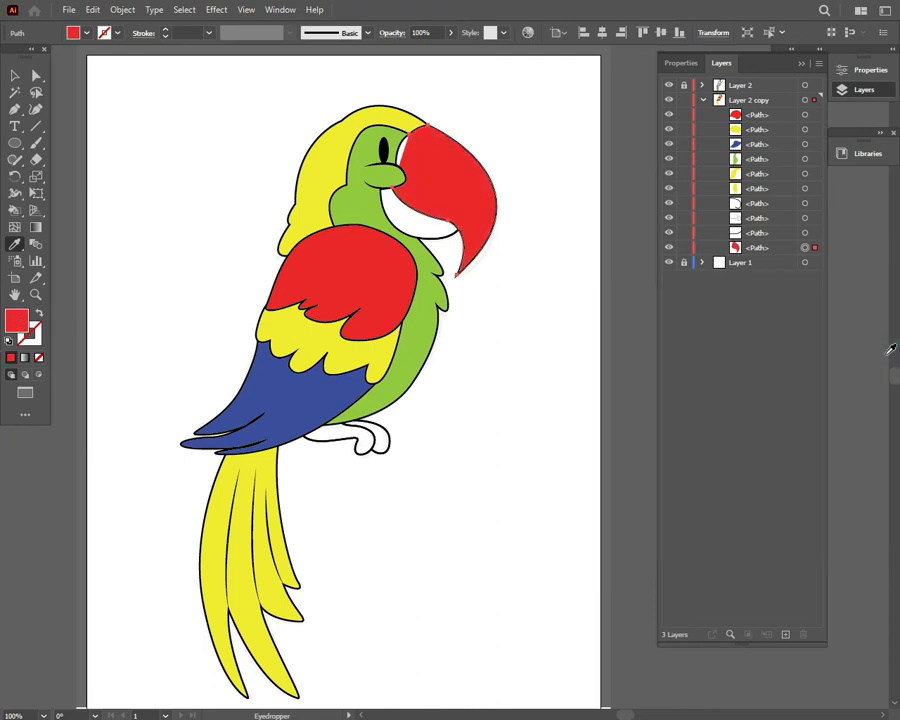
{"action": "left_click", "coordinate": [15, 76]}
{"action": "left_click", "coordinate": [526, 111]}
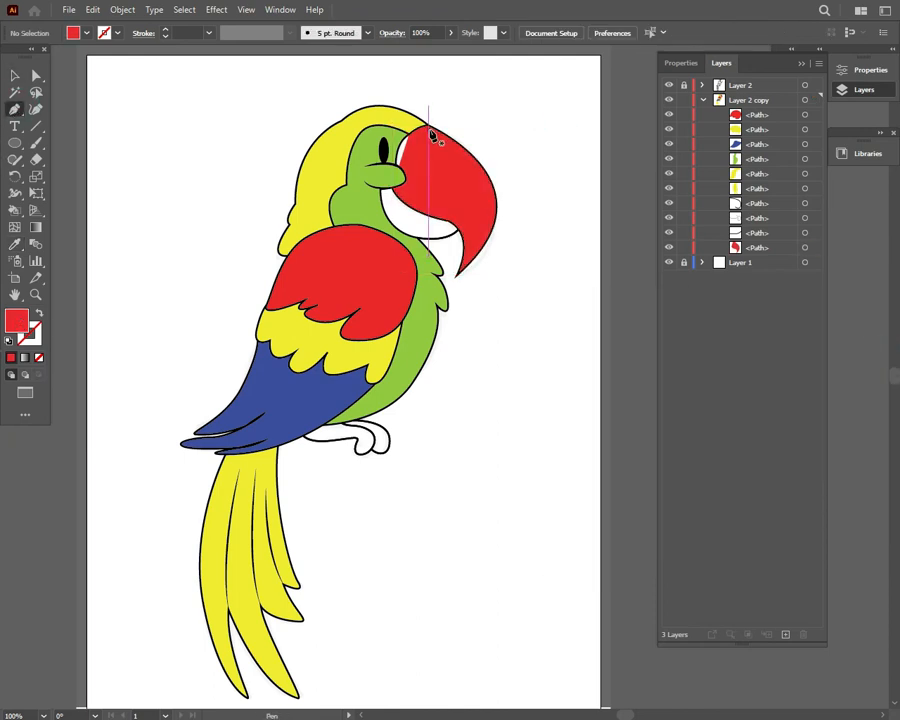
{"action": "left_click", "coordinate": [429, 126]}
{"action": "key", "text": "ctrl+z"}
{"action": "left_click", "coordinate": [394, 190]}
{"action": "key", "text": "ctrl+z"}
Move the upper beak path up to just below the yellow paths and close it behind the face with the Pen tool
{"action": "left_click", "coordinate": [15, 76]}
{"action": "left_click", "coordinate": [443, 187]}
{"action": "left_click", "coordinate": [15, 109]}
{"action": "left_click", "coordinate": [394, 190]}
{"action": "key", "text": "ctrl+z"}
{"action": "left_click_drag", "start_coordinate": [774, 246], "coordinate": [778, 209]}
{"action": "left_click", "coordinate": [394, 189]}
{"action": "left_click", "coordinate": [409, 134]}
{"action": "key", "text": "v"}
{"action": "left_click", "coordinate": [550, 145]}
Bring the lower beak path to the top of the layer and extend it behind the upper beak and cheek with the Pen tool
{"action": "left_click", "coordinate": [447, 238]}
{"action": "left_click", "coordinate": [405, 234]}
{"action": "left_click", "coordinate": [571, 200]}
{"action": "left_click", "coordinate": [447, 240]}
{"action": "left_click", "coordinate": [19, 110]}
{"action": "left_click_drag", "start_coordinate": [757, 252], "coordinate": [789, 108]}
{"action": "left_click", "coordinate": [458, 230]}
{"action": "left_click_drag", "start_coordinate": [448, 206], "coordinate": [423, 202]}
{"action": "left_click_drag", "start_coordinate": [390, 176], "coordinate": [377, 175]}
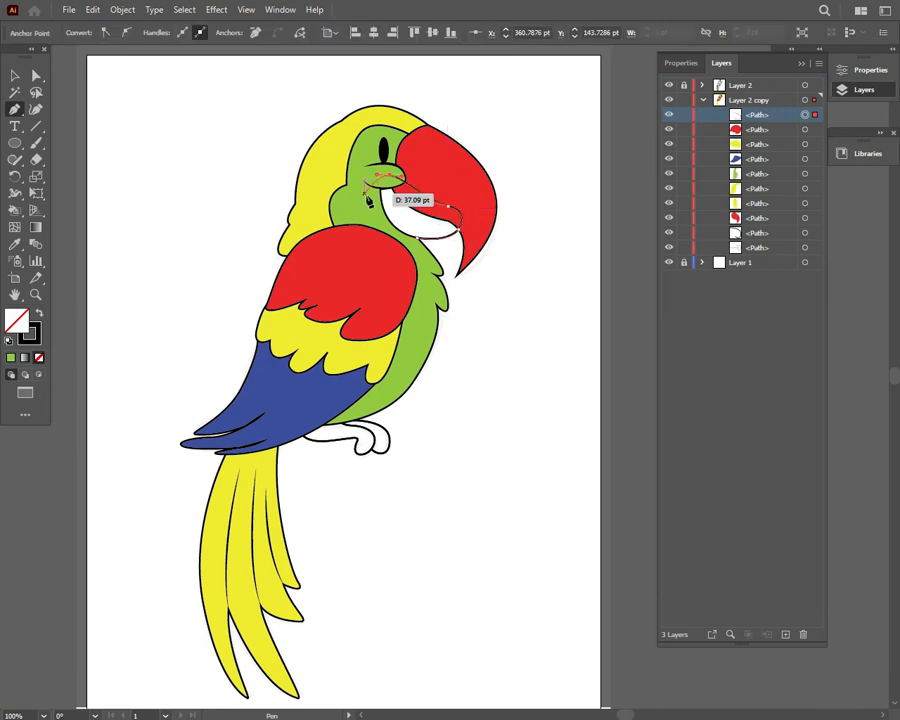
Fill the lower beak with the red sampled from the wing and lighten it to a pinkish red
{"action": "left_click", "coordinate": [19, 243]}
{"action": "left_click", "coordinate": [383, 316]}
{"action": "double_click", "coordinate": [16, 321]}
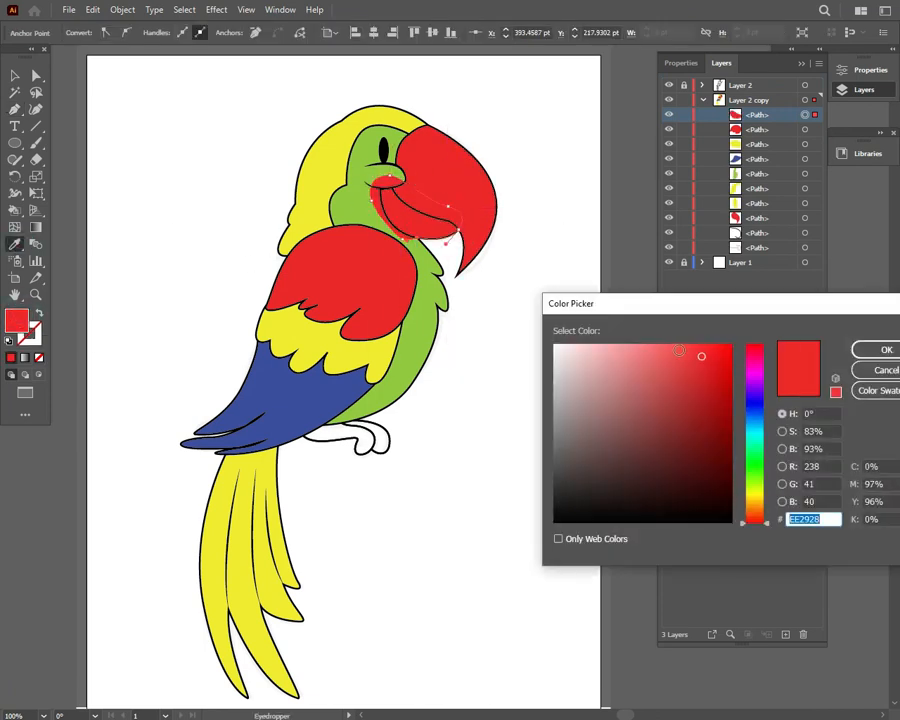
{"action": "left_click", "coordinate": [668, 348]}
{"action": "left_click", "coordinate": [878, 350]}
Move the lower beak path directly below the upper beak path in the layer order
{"action": "left_click", "coordinate": [15, 76]}
{"action": "left_click", "coordinate": [560, 190]}
{"action": "left_click_drag", "start_coordinate": [741, 121], "coordinate": [752, 236]}
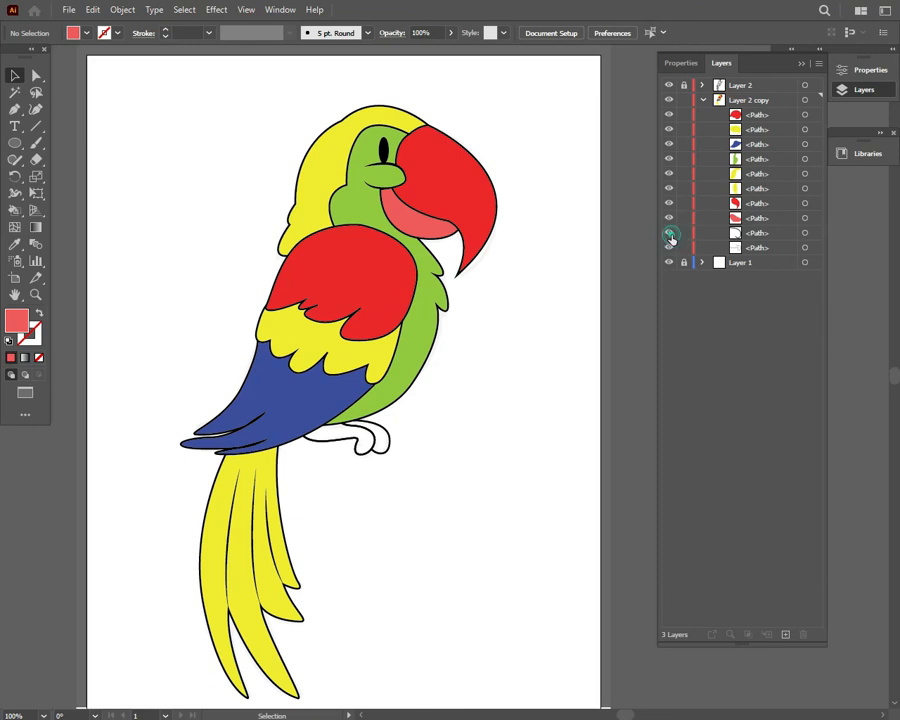
Turn the front foot's outline into a fill and color it dark crimson
{"action": "left_click", "coordinate": [373, 437]}
{"action": "left_click", "coordinate": [40, 315]}
{"action": "double_click", "coordinate": [16, 321]}
{"action": "left_click", "coordinate": [668, 358]}
{"action": "left_click", "coordinate": [669, 410]}
{"action": "left_click", "coordinate": [882, 350]}
{"action": "left_click", "coordinate": [552, 378]}
Bring the front foot path to the top of the layer and extend it under the wing with the Pen tool
{"action": "left_click", "coordinate": [364, 438]}
{"action": "left_click", "coordinate": [768, 244]}
{"action": "left_click", "coordinate": [775, 235], "text": "shift"}
{"action": "left_click_drag", "start_coordinate": [776, 245], "coordinate": [783, 109]}
{"action": "left_click", "coordinate": [415, 452]}
{"action": "left_click", "coordinate": [366, 438]}
{"action": "left_click", "coordinate": [15, 109]}
{"action": "mouse_move", "coordinate": [301, 424]}
{"action": "left_mouse_down"}
{"action": "mouse_move", "coordinate": [342, 428]}
{"action": "mouse_move", "coordinate": [323, 430]}
{"action": "mouse_move", "coordinate": [376, 455]}
{"action": "left_mouse_up"}
{"action": "left_click", "coordinate": [14, 76]}
{"action": "left_click", "coordinate": [184, 157]}
Extend the second foot path under the body with the Pen tool and fill it with the front foot's dark crimson
{"action": "left_click", "coordinate": [389, 444]}
{"action": "left_click", "coordinate": [14, 110]}
{"action": "left_click", "coordinate": [353, 421]}
{"action": "left_click", "coordinate": [330, 434]}
{"action": "left_click", "coordinate": [372, 449]}
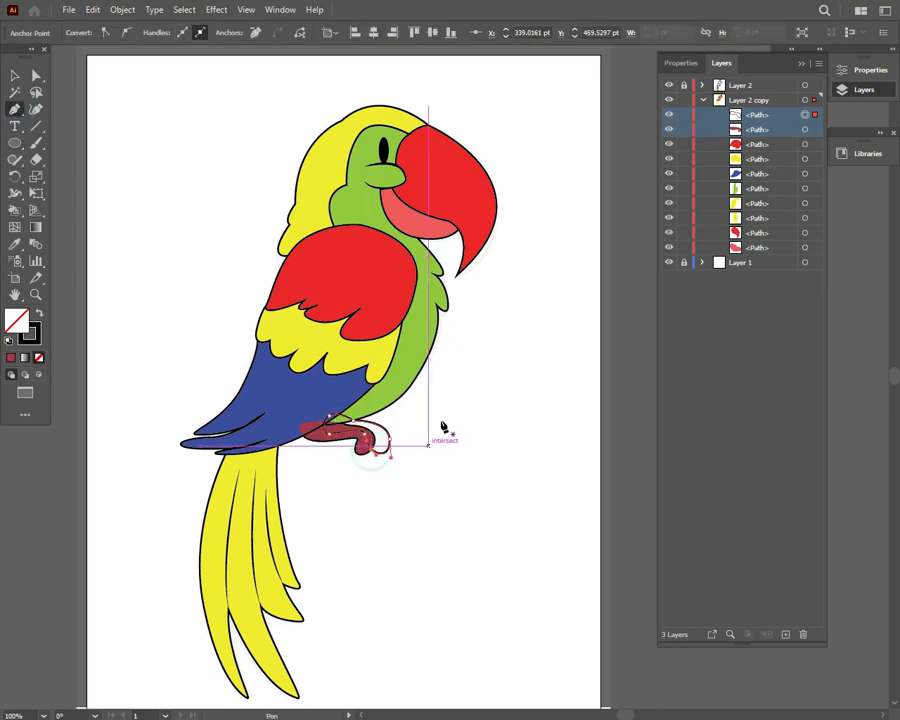
{"action": "key", "text": "shift+x"}
{"action": "left_click", "coordinate": [326, 435]}
Move the foot paths to the bottom of Layer 2 copy and collapse the layer
{"action": "left_click", "coordinate": [14, 76]}
{"action": "left_click", "coordinate": [130, 167]}
{"action": "left_click_drag", "start_coordinate": [752, 115], "coordinate": [756, 254]}
{"action": "left_click", "coordinate": [704, 101]}
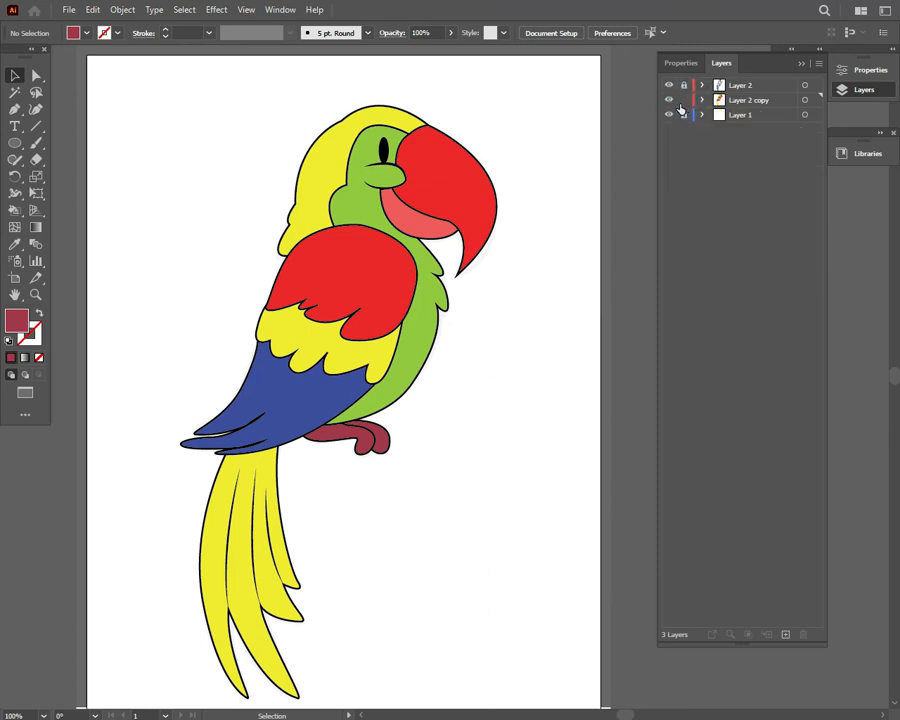
Draw a small white ellipse without a stroke inside the black eye on Layer 2
{"action": "left_click_drag", "start_coordinate": [19, 143], "coordinate": [34, 155]}
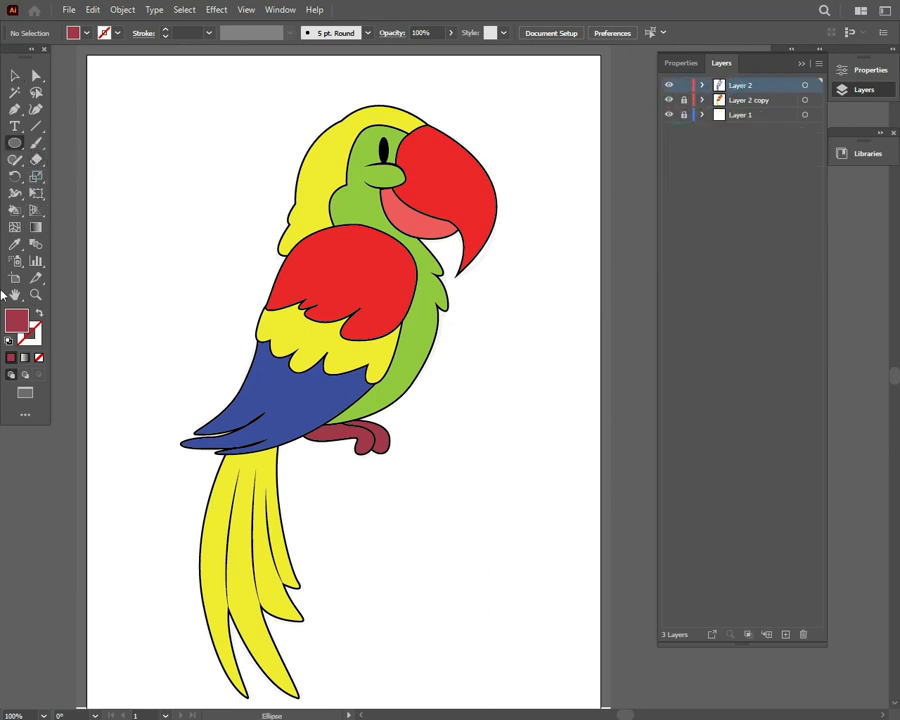
{"action": "left_click", "coordinate": [9, 341]}
{"action": "left_click", "coordinate": [37, 336]}
{"action": "left_click", "coordinate": [39, 357]}
{"action": "left_click_drag", "start_coordinate": [385, 147], "coordinate": [386, 154]}
{"action": "left_click", "coordinate": [14, 76]}
{"action": "left_click", "coordinate": [773, 64]}
{"action": "left_click", "coordinate": [192, 110]}
{"action": "left_click", "coordinate": [387, 153]}
{"action": "left_click", "coordinate": [534, 154]}
{"action": "left_click", "coordinate": [520, 138]}
Lock Layer 2 and add a new layer above Layer 2 copy for the highlights
{"action": "left_click", "coordinate": [684, 86]}
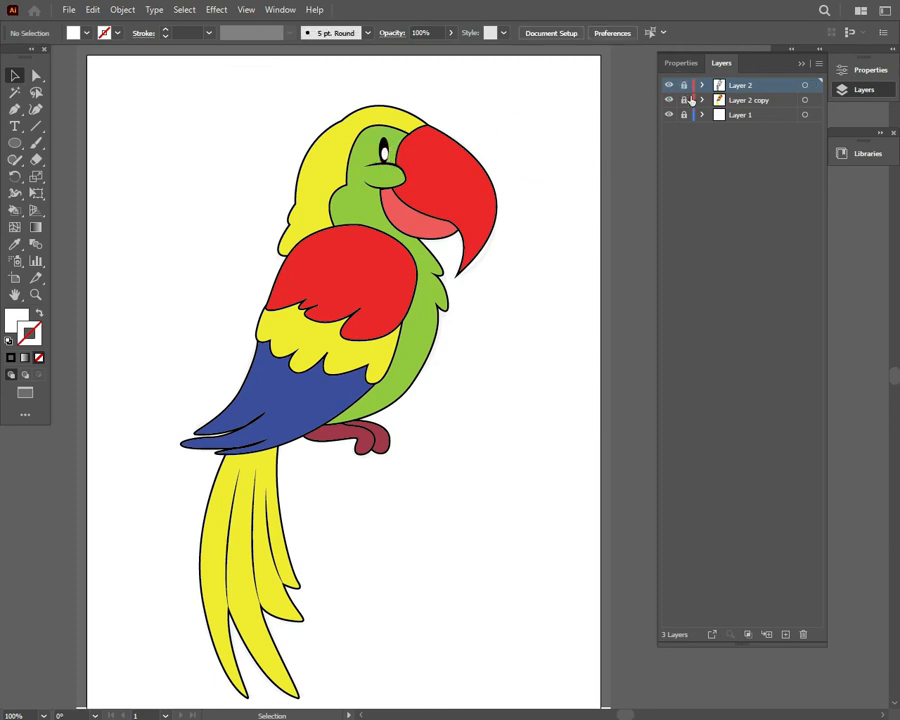
{"action": "double_click", "coordinate": [788, 101]}
{"action": "left_click", "coordinate": [540, 414]}
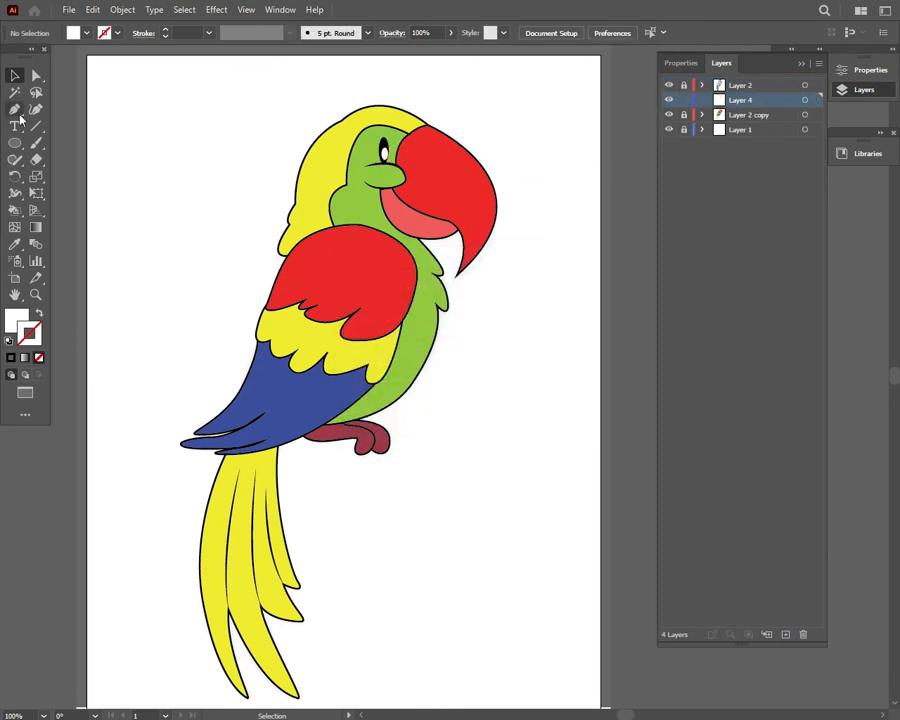
Draw a curved white highlight along the outer edge of the upper beak with the Pen tool
{"action": "left_click", "coordinate": [429, 130]}
{"action": "left_click_drag", "start_coordinate": [456, 310], "coordinate": [458, 305]}
{"action": "left_click", "coordinate": [484, 235]}
{"action": "left_click_drag", "start_coordinate": [429, 133], "coordinate": [372, 84]}
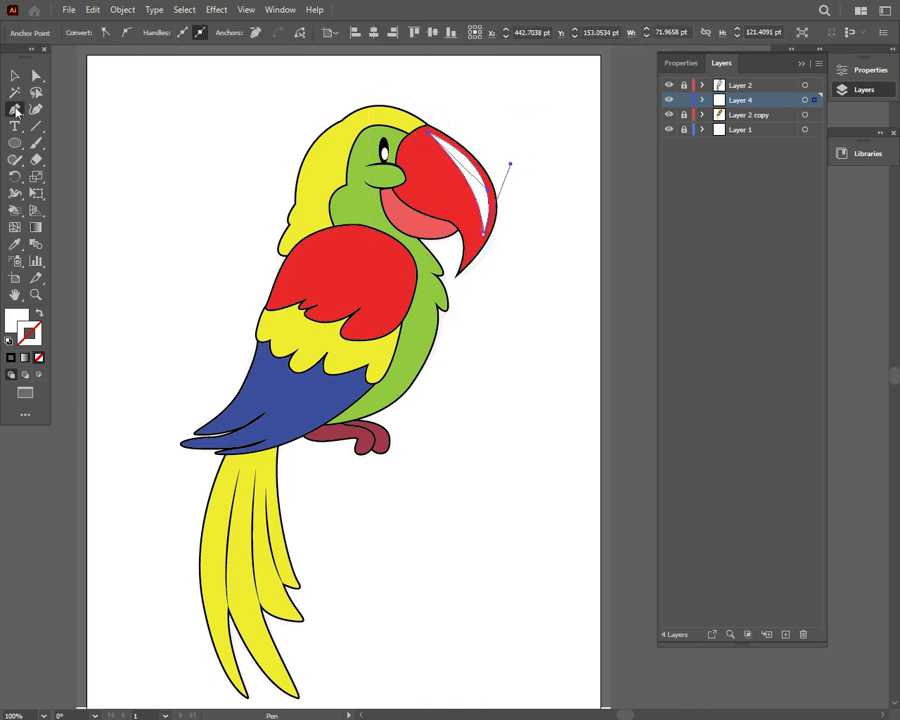
{"action": "left_click", "coordinate": [17, 75]}
{"action": "left_click", "coordinate": [518, 155]}
Set the opacity of the upper beak highlight to 50%
{"action": "left_click", "coordinate": [479, 177]}
{"action": "left_click", "coordinate": [452, 33]}
{"action": "left_click_drag", "start_coordinate": [446, 50], "coordinate": [432, 76]}
{"action": "left_click", "coordinate": [549, 138]}
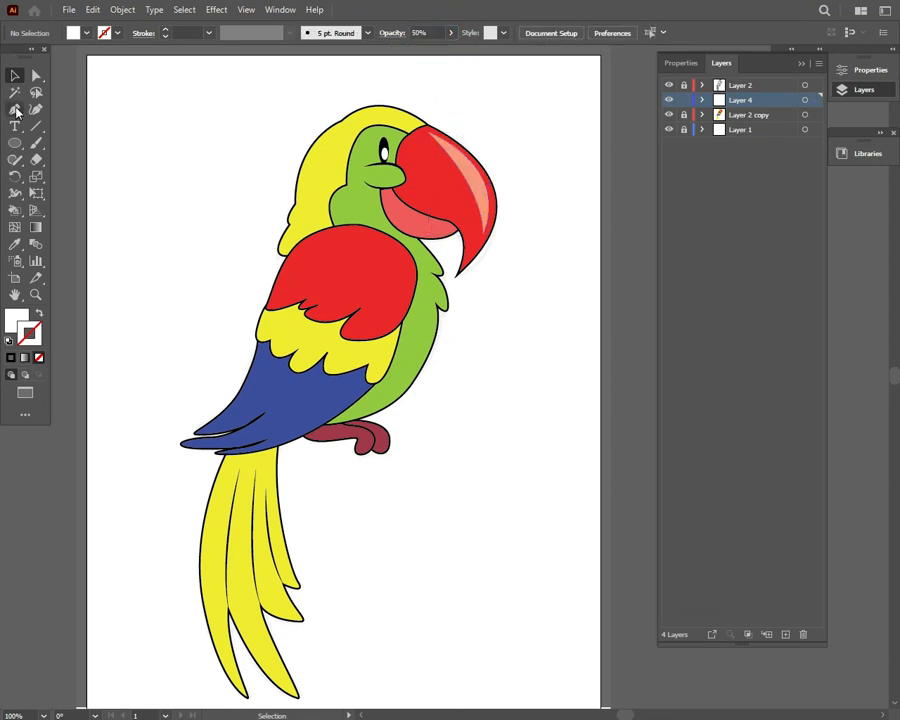
Draw a second highlight at the upper beak's inner corner above the mouth line and match it to the first one's 50% opacity
{"action": "left_click", "coordinate": [445, 215]}
{"action": "left_click_drag", "start_coordinate": [398, 191], "coordinate": [383, 176]}
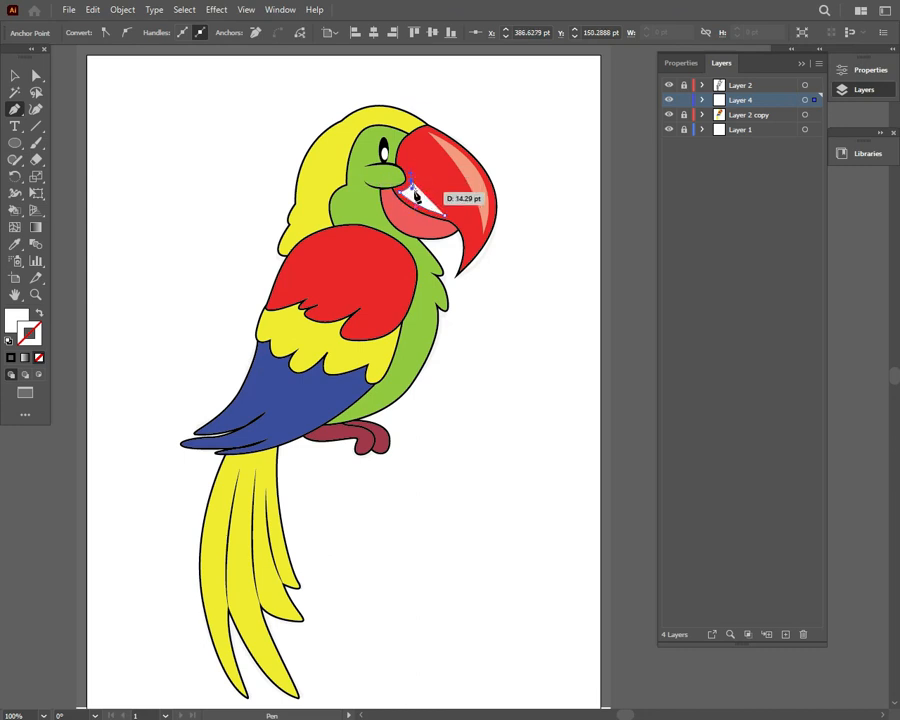
{"action": "left_click_drag", "start_coordinate": [445, 215], "coordinate": [468, 220]}
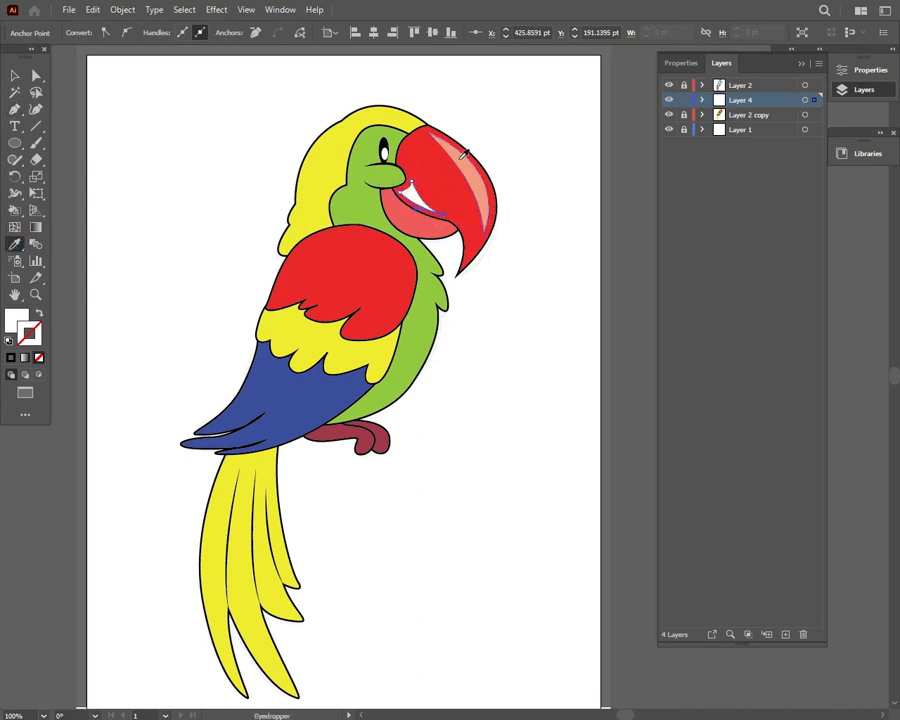
{"action": "key", "text": "v"}
{"action": "left_click", "coordinate": [141, 101]}
Shrink the outer beak highlight and reposition it close to the beak's curved outer edge
{"action": "left_click", "coordinate": [478, 192]}
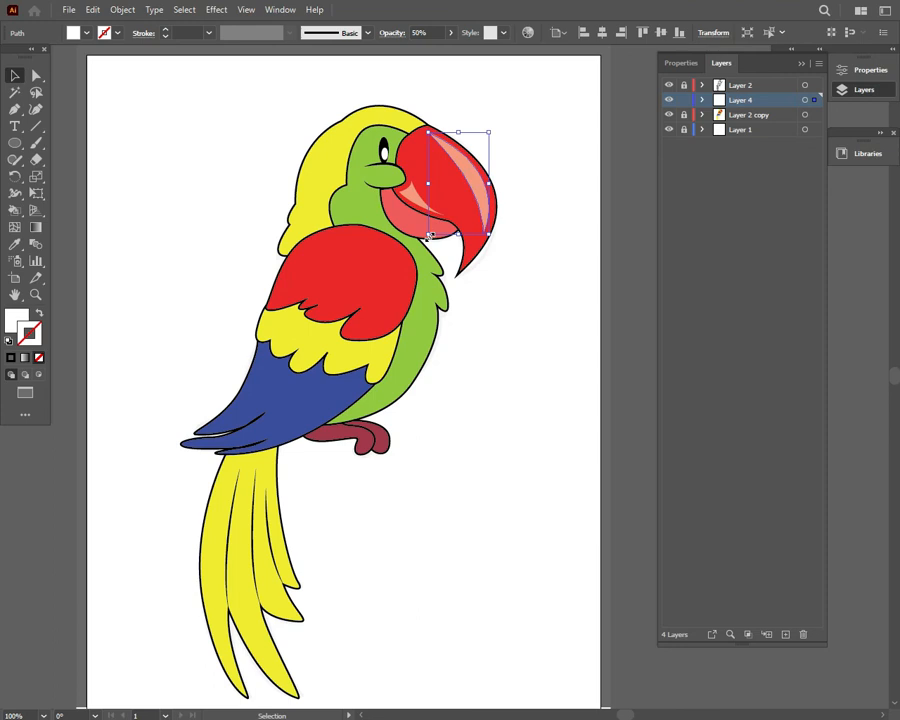
{"action": "mouse_move", "coordinate": [428, 235]}
{"action": "left_mouse_down"}
{"action": "mouse_move", "coordinate": [457, 228]}
{"action": "mouse_move", "coordinate": [453, 237]}
{"action": "mouse_move", "coordinate": [432, 230]}
{"action": "left_mouse_up"}
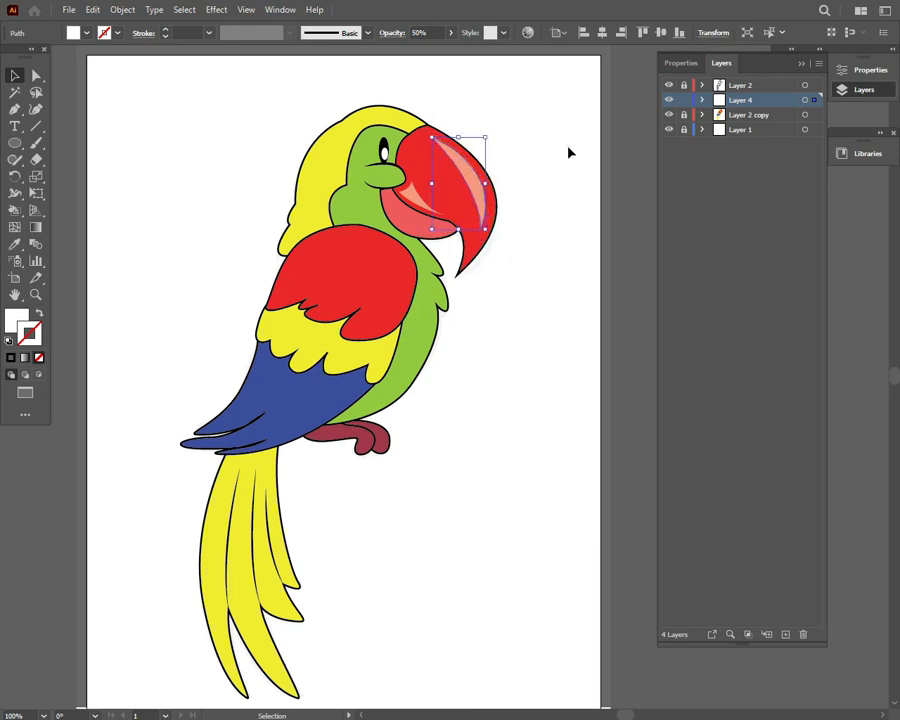
{"action": "left_click_drag", "start_coordinate": [484, 194], "coordinate": [489, 193]}
{"action": "left_click_drag", "start_coordinate": [488, 140], "coordinate": [483, 185]}
{"action": "left_click_drag", "start_coordinate": [453, 142], "coordinate": [455, 143]}
{"action": "left_click", "coordinate": [514, 126]}
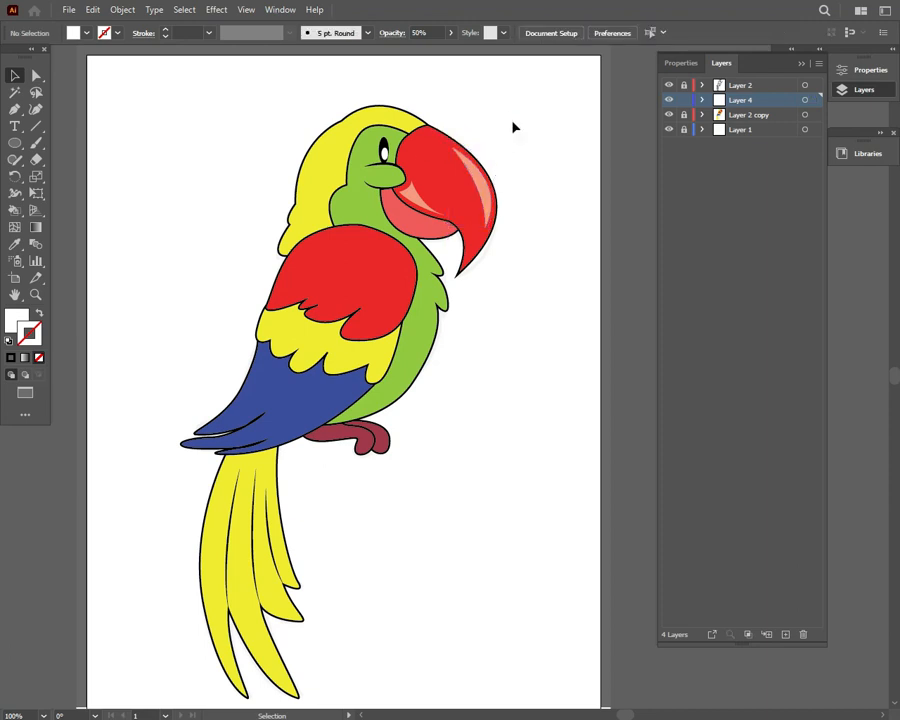
Draw a curved white highlight along the back edge of the yellow head with the Pen tool
{"action": "left_click", "coordinate": [14, 93]}
{"action": "left_click", "coordinate": [14, 109]}
{"action": "left_click", "coordinate": [300, 198]}
{"action": "left_click_drag", "start_coordinate": [342, 125], "coordinate": [382, 105]}
{"action": "left_click", "coordinate": [342, 126]}
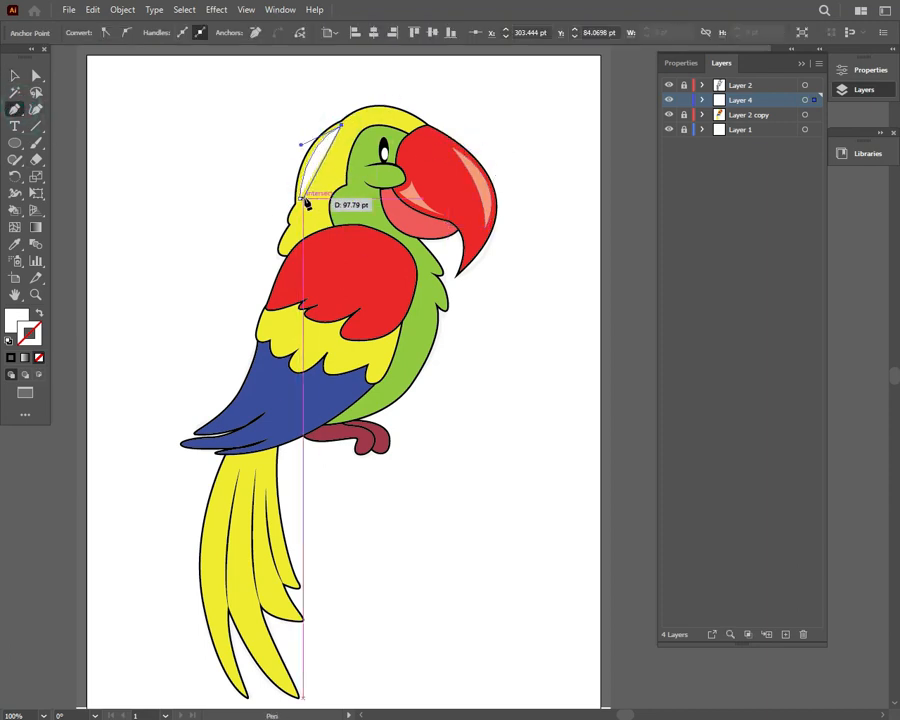
{"action": "left_click", "coordinate": [308, 199]}
{"action": "left_click_drag", "start_coordinate": [305, 249], "coordinate": [306, 251]}
{"action": "left_click_drag", "start_coordinate": [300, 198], "coordinate": [305, 191]}
{"action": "left_click", "coordinate": [14, 76]}
{"action": "left_click", "coordinate": [205, 115]}
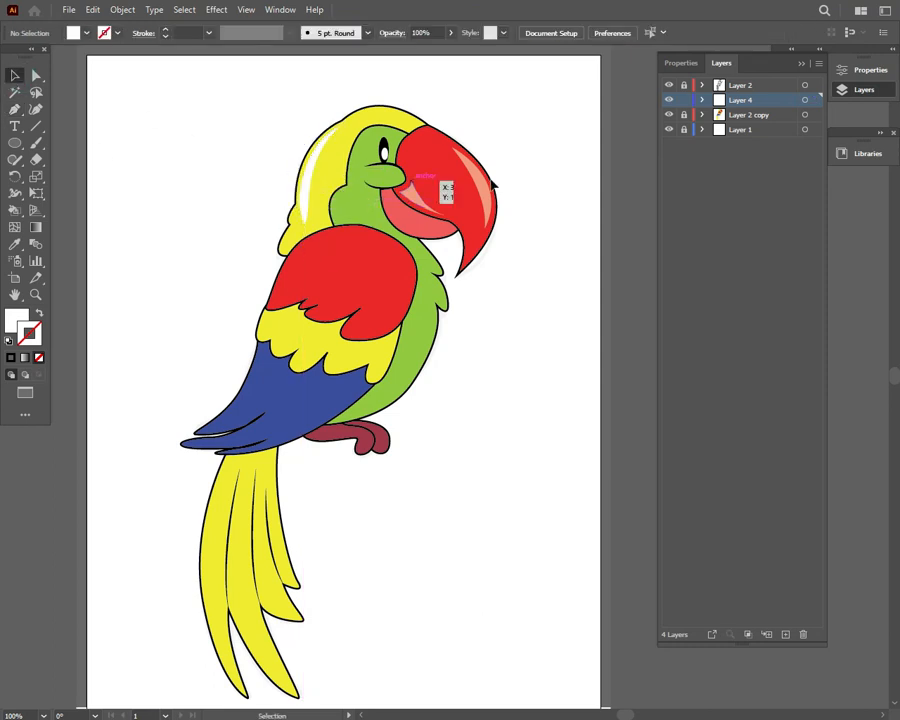
Draw a long thin white highlight along the outermost yellow tail feather with the Pen tool
{"action": "key", "text": "i"}
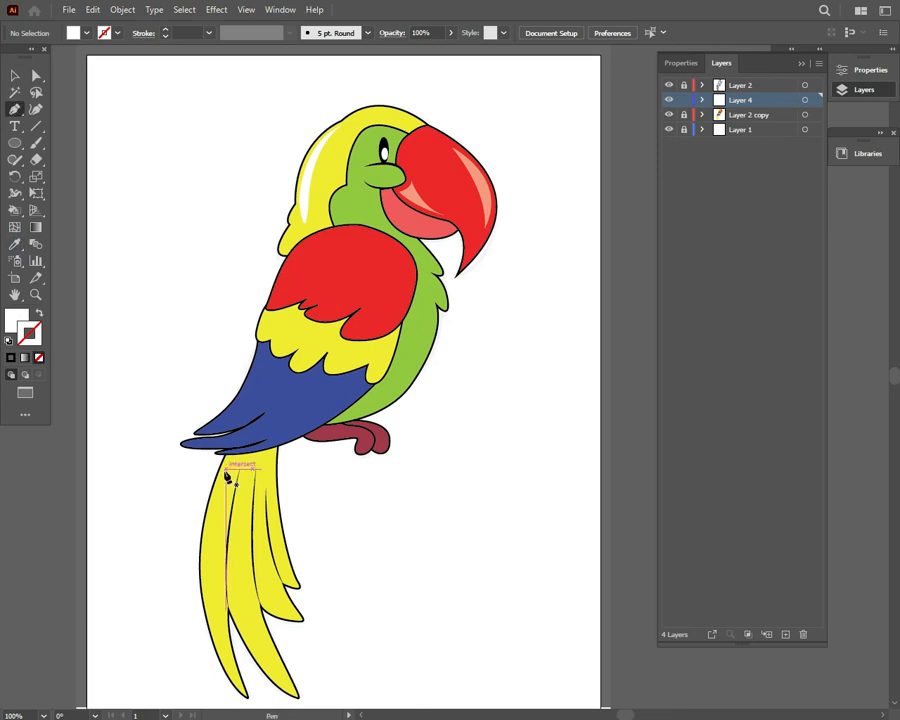
{"action": "left_click", "coordinate": [226, 470]}
{"action": "left_click_drag", "start_coordinate": [213, 622], "coordinate": [213, 554]}
{"action": "left_click", "coordinate": [226, 469]}
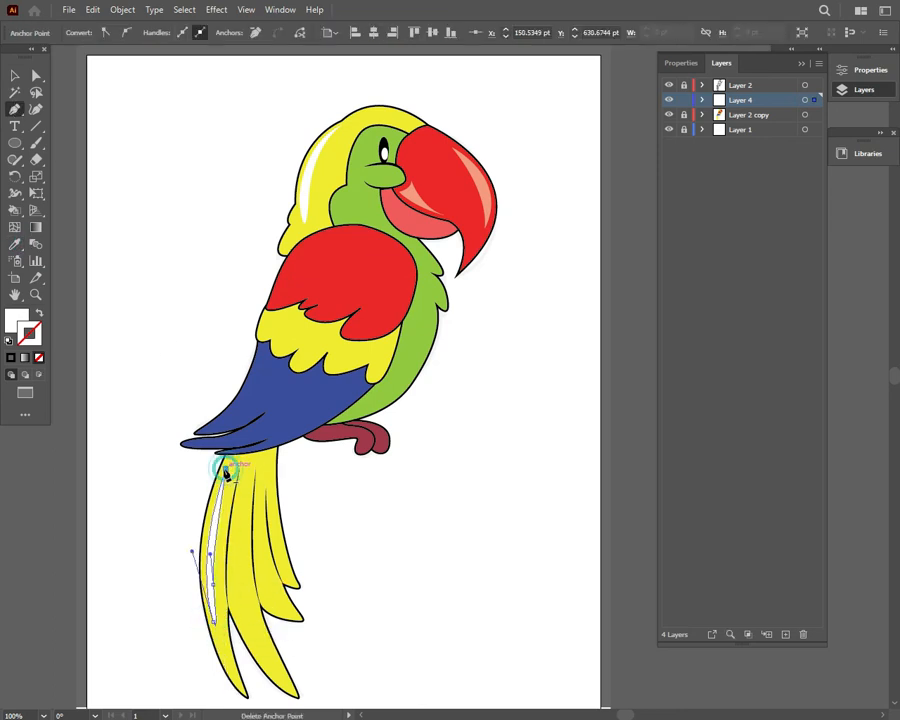
{"action": "left_click", "coordinate": [14, 76]}
{"action": "left_click", "coordinate": [103, 113]}
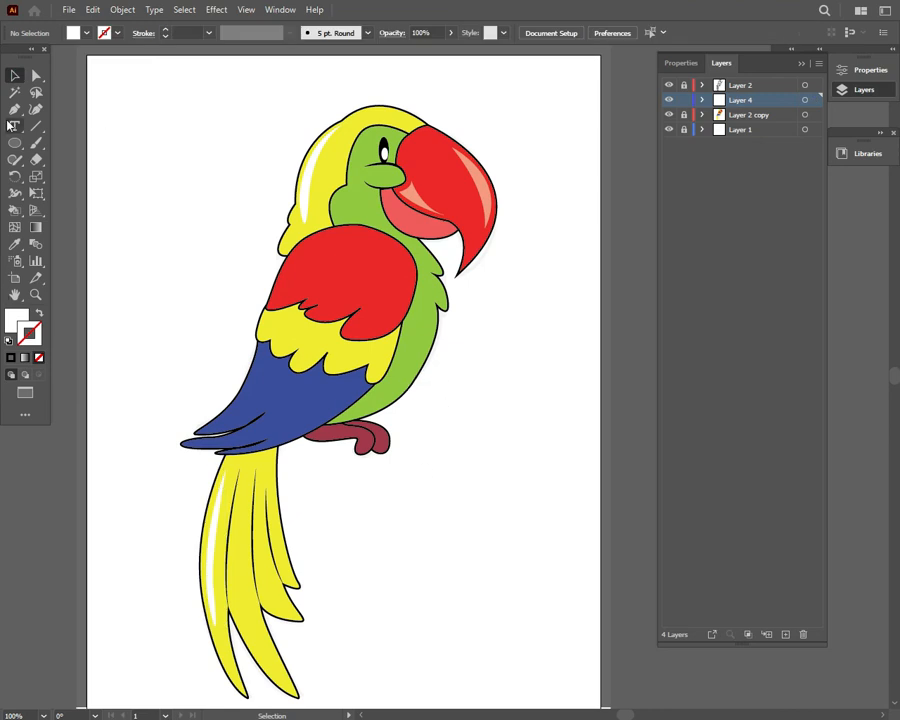
Draw a highlight along the upper edge of the red wing section and match it to the beak highlight's 50% opacity
{"action": "left_click_drag", "start_coordinate": [287, 268], "coordinate": [384, 243]}
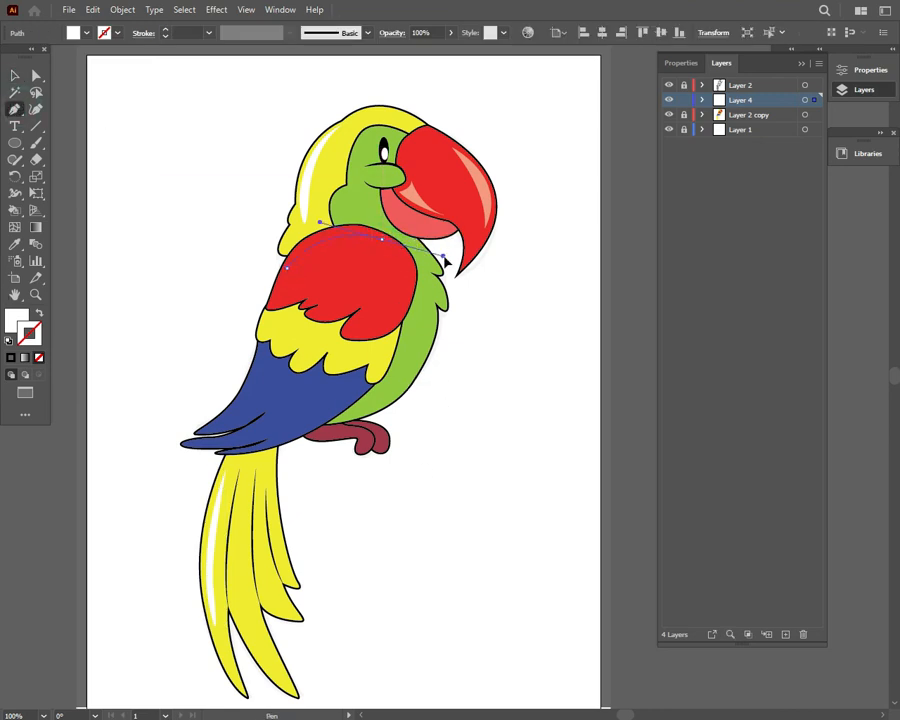
{"action": "left_click_drag", "start_coordinate": [446, 261], "coordinate": [407, 270]}
{"action": "left_click", "coordinate": [383, 240]}
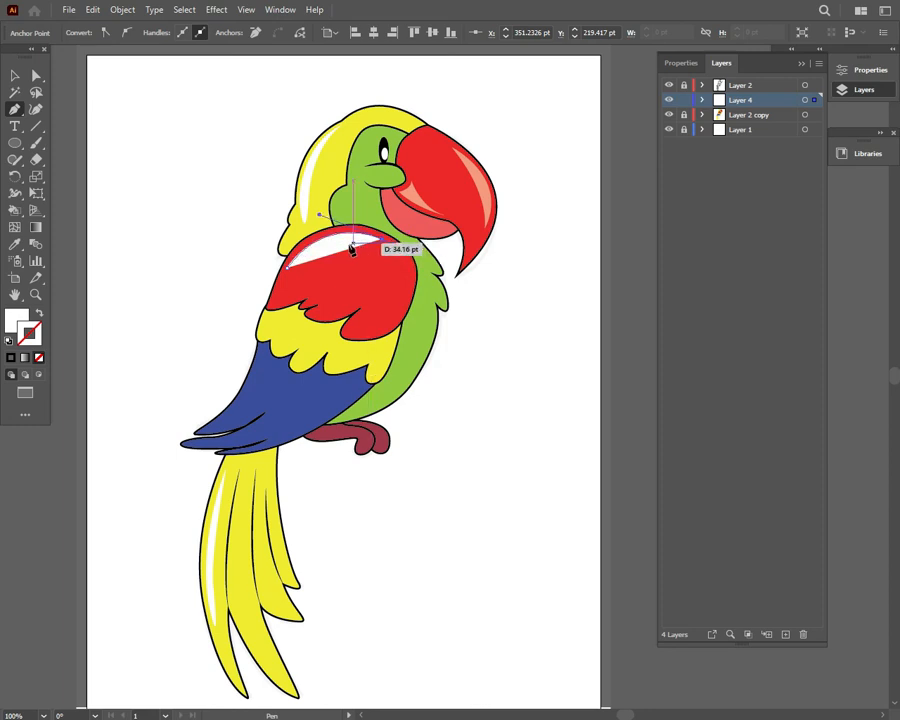
{"action": "left_click_drag", "start_coordinate": [288, 268], "coordinate": [249, 305]}
{"action": "left_click", "coordinate": [14, 76]}
{"action": "left_click", "coordinate": [108, 107]}
{"action": "left_click", "coordinate": [335, 243]}
{"action": "key", "text": "i"}
{"action": "left_click", "coordinate": [80, 115]}
Try a white highlight at 50% opacity along the lower edge of the blue wing section and delete it
{"action": "left_click", "coordinate": [17, 128]}
{"action": "left_click", "coordinate": [17, 107]}
{"action": "left_click", "coordinate": [361, 391]}
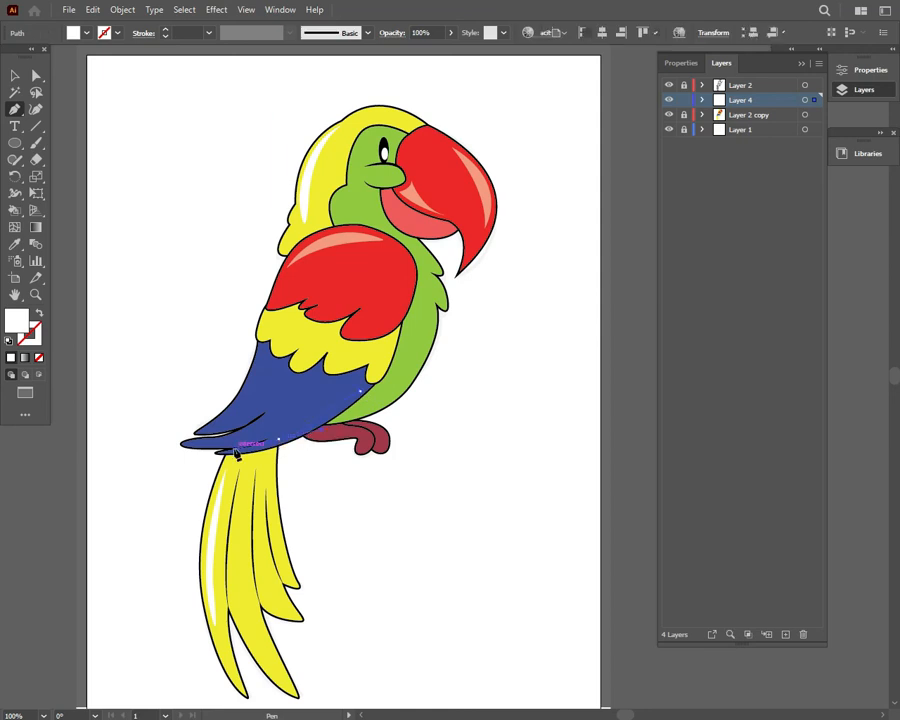
{"action": "left_click_drag", "start_coordinate": [235, 451], "coordinate": [234, 451]}
{"action": "left_click", "coordinate": [279, 439]}
{"action": "left_click_drag", "start_coordinate": [361, 391], "coordinate": [390, 384]}
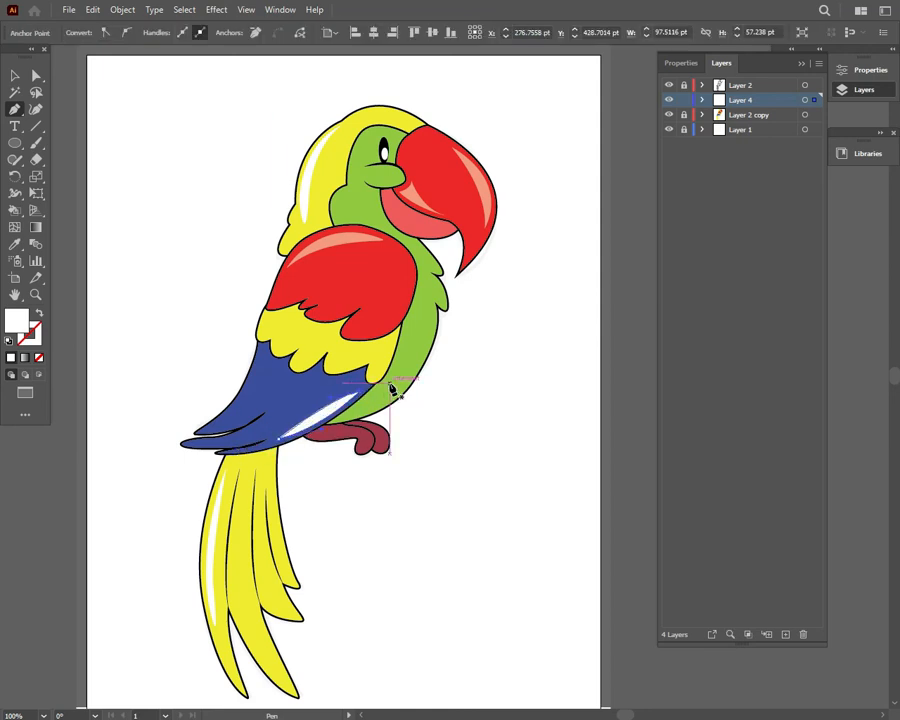
{"action": "left_click", "coordinate": [14, 244]}
{"action": "left_click", "coordinate": [333, 239]}
{"action": "left_click", "coordinate": [14, 76]}
{"action": "left_click", "coordinate": [237, 326]}
{"action": "left_click", "coordinate": [339, 410]}
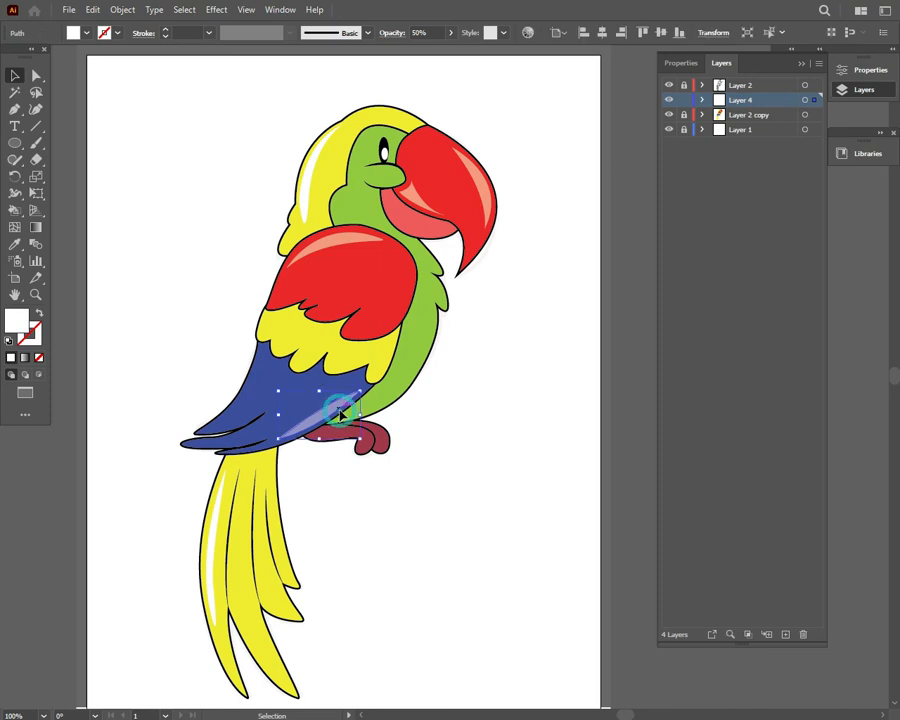
{"action": "key", "text": "Delete"}
Draw a curved white highlight along the back edge of the blue wing section with the Pen tool
{"action": "left_click", "coordinate": [14, 109]}
{"action": "left_click", "coordinate": [212, 424]}
{"action": "left_click_drag", "start_coordinate": [261, 354], "coordinate": [270, 302]}
{"action": "left_click", "coordinate": [261, 354]}
{"action": "key", "text": "v"}
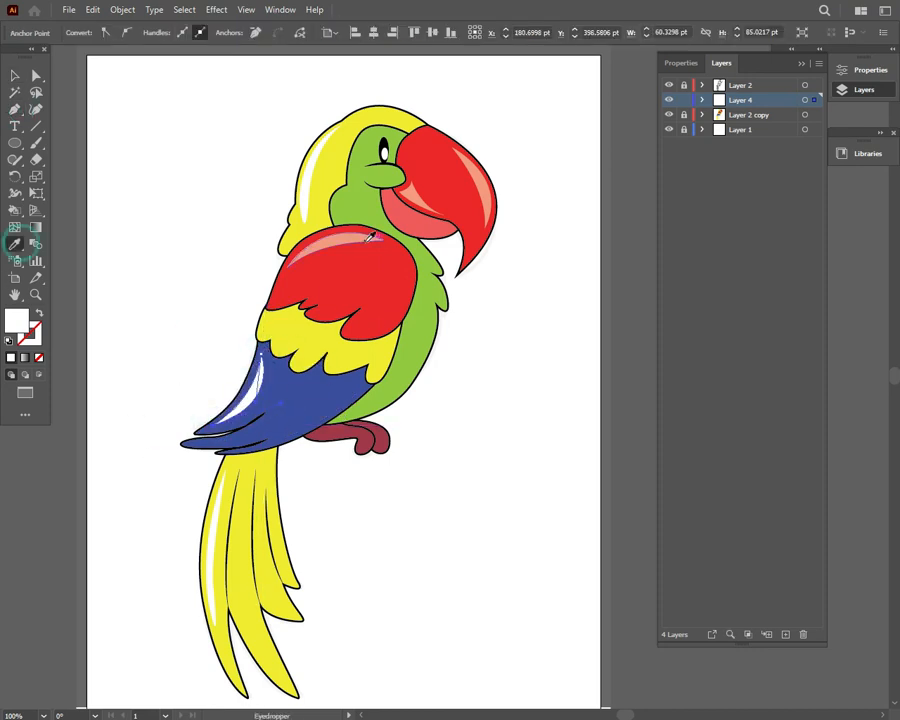
Match the blue wing section's highlight to the red wing highlight's 50% opacity and deselect it
{"action": "left_click", "coordinate": [127, 99]}
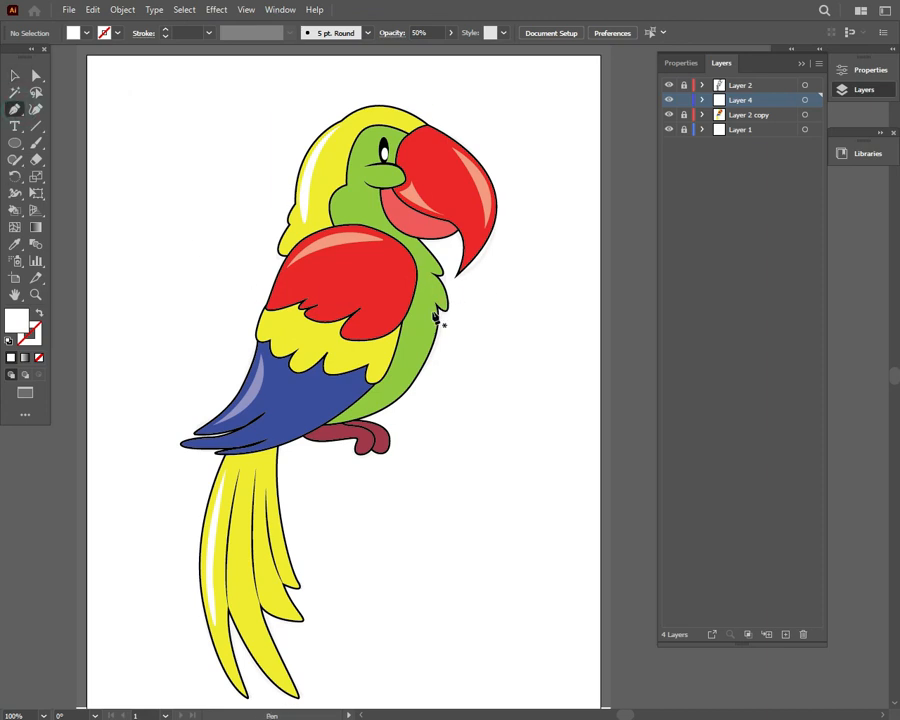
Try a curved white highlight at 50% opacity along the outer edge of the green belly and delete it
{"action": "left_click", "coordinate": [436, 318]}
{"action": "mouse_move", "coordinate": [374, 412]}
{"action": "left_mouse_down"}
{"action": "mouse_move", "coordinate": [301, 458]}
{"action": "mouse_move", "coordinate": [314, 446]}
{"action": "left_mouse_up"}
{"action": "left_click", "coordinate": [436, 318]}
{"action": "key", "text": "v"}
{"action": "left_click", "coordinate": [120, 120]}
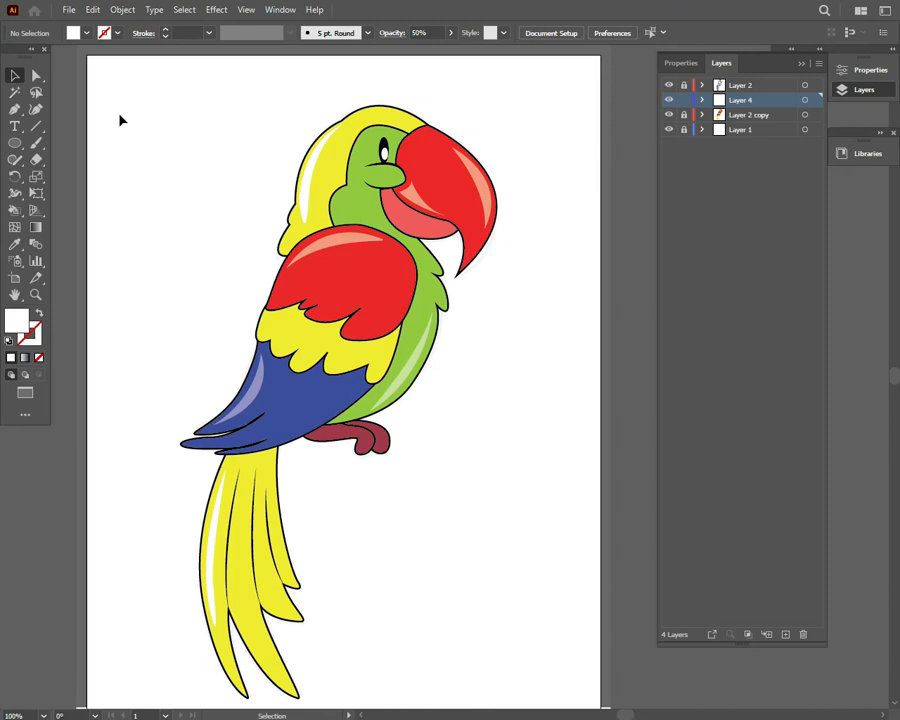
{"action": "left_click", "coordinate": [420, 365]}
{"action": "key", "text": "Delete"}
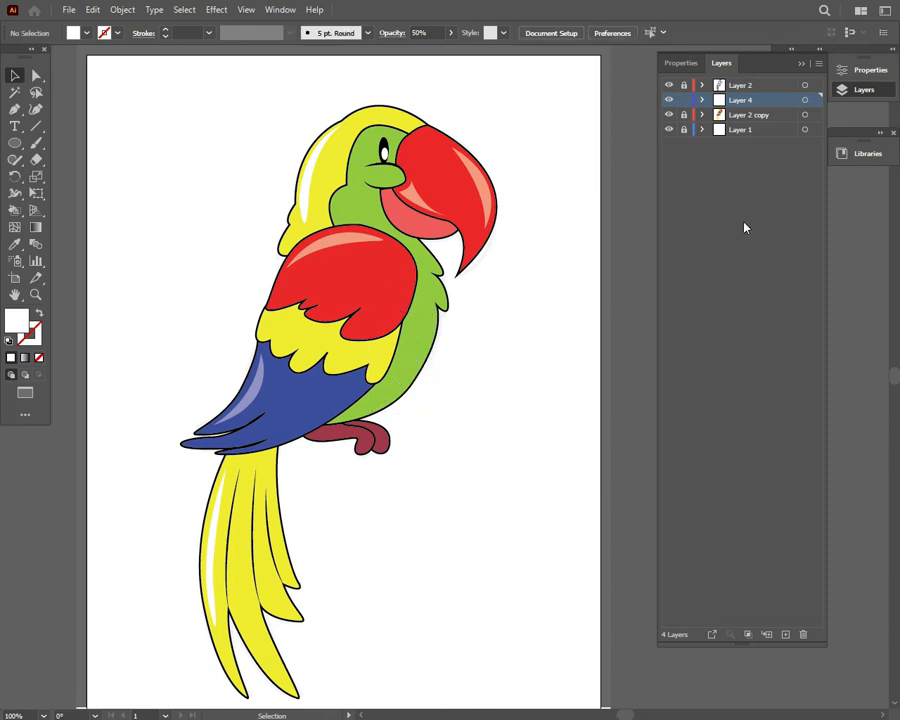